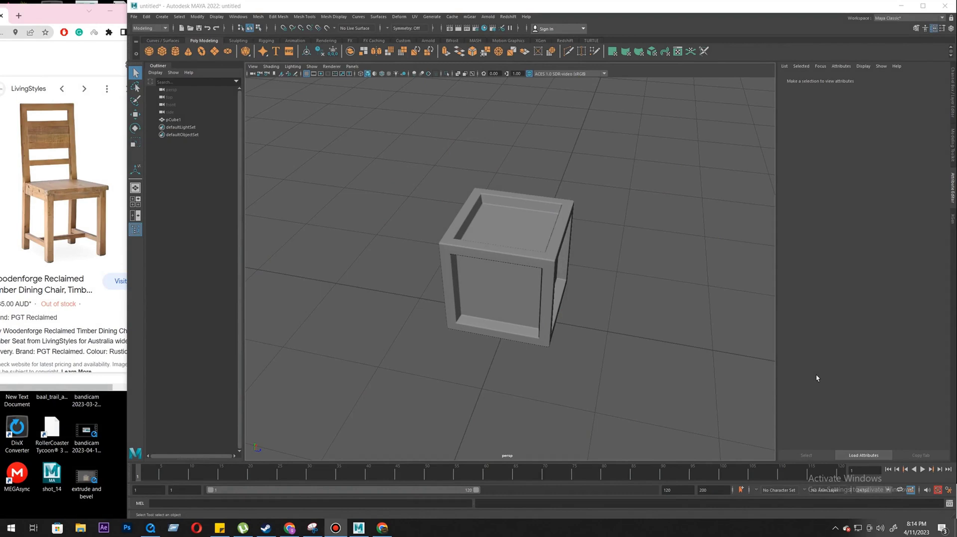
- Delete the existing framed cube from the scene
click(498, 248)
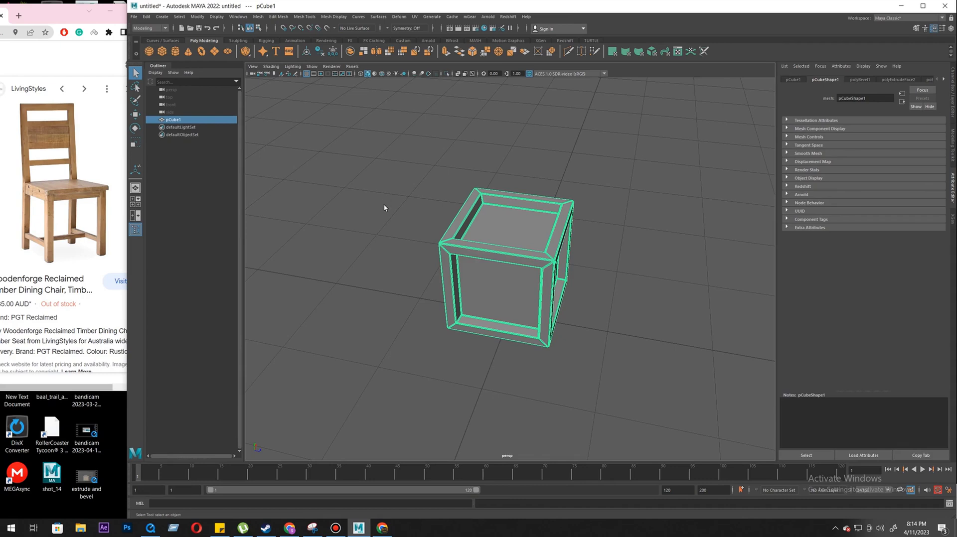
click(414, 164)
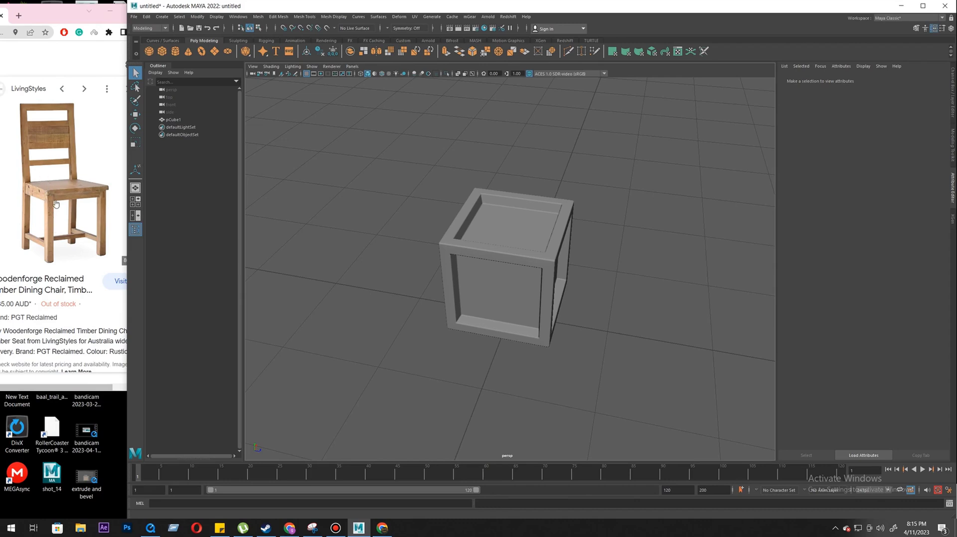
click(477, 240)
key(Delete)
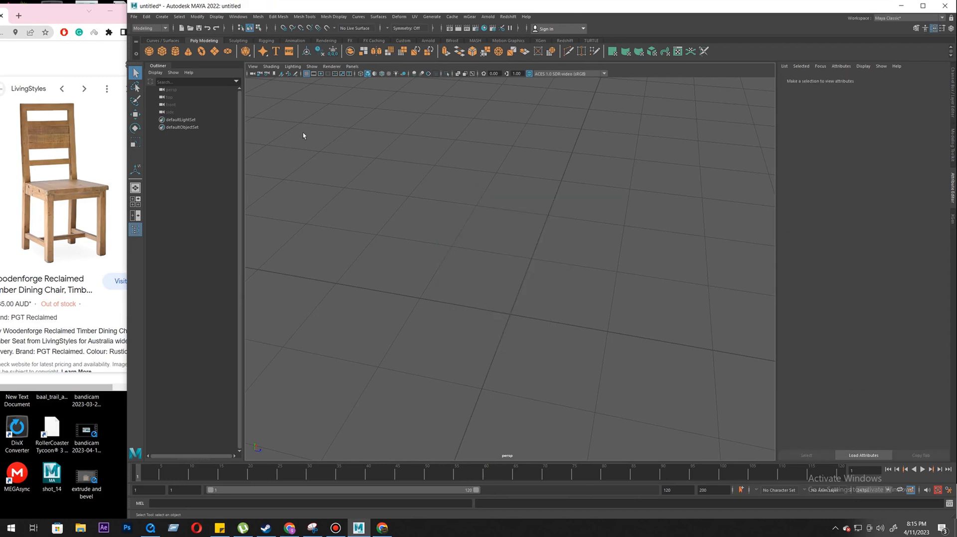
- Create a polygon cube and stretch it vertically into a post about 8.36 units tall
click(162, 51)
alt+drag(560, 363, 536, 318)
scroll(447, 365, down, 5)
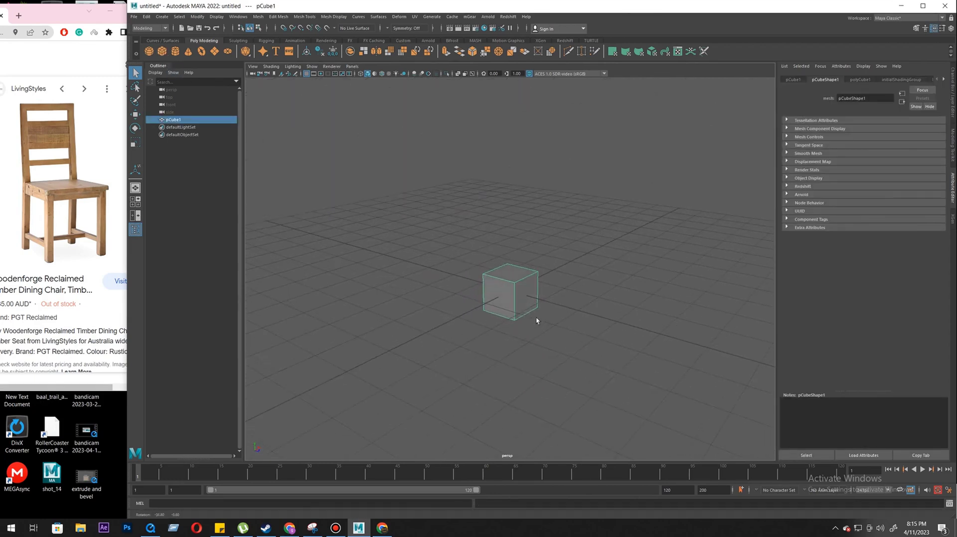
key(w)
key(r)
drag(510, 258, 523, 314)
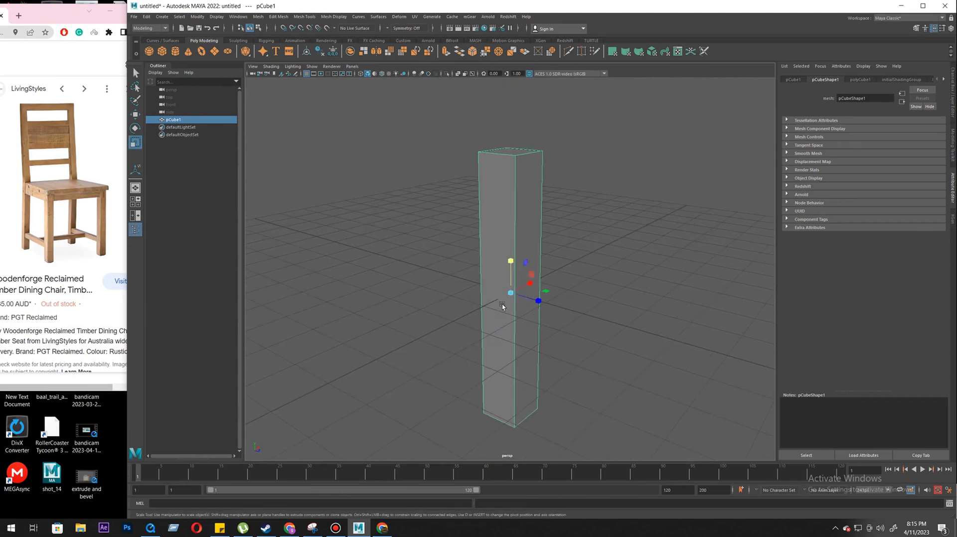
- Examine the tall post from several angles and distances
scroll(523, 314, down, 4)
alt+drag(663, 377, 604, 359)
middle_drag(605, 359, 609, 332)
scroll(609, 332, down, 5)
alt+drag(466, 329, 440, 321)
scroll(523, 307, up, 5)
alt+drag(523, 306, 501, 230)
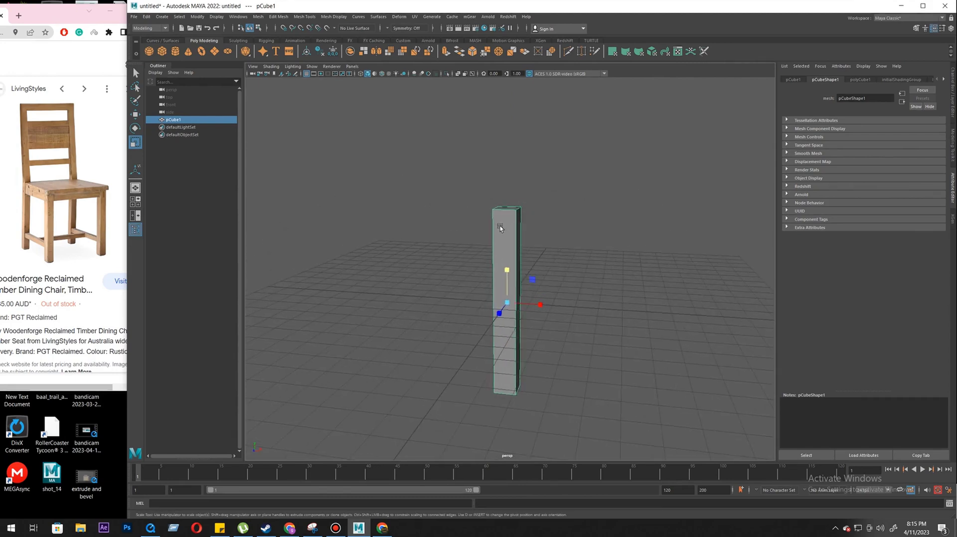
alt+drag(746, 250, 571, 344)
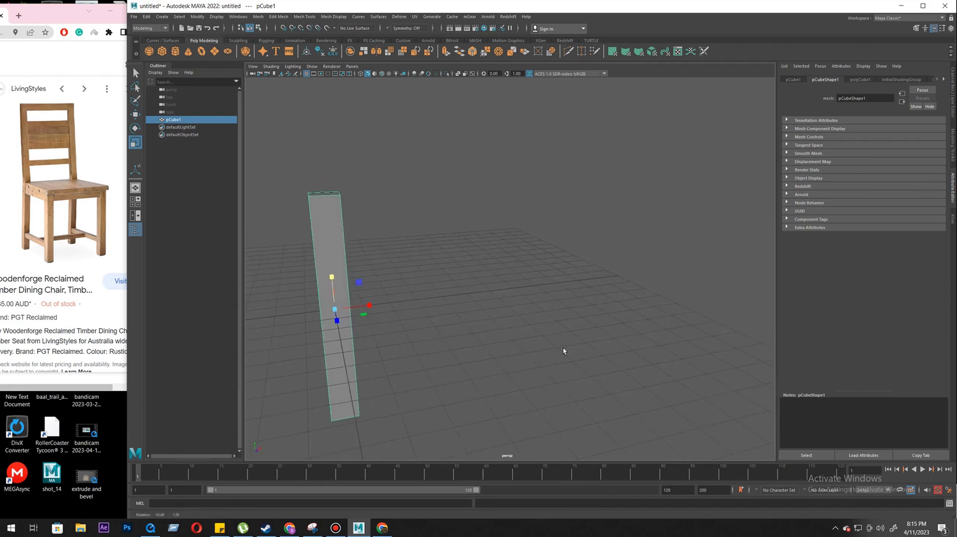
alt+right_drag(571, 344, 477, 344)
alt+drag(477, 344, 446, 368)
alt+right_drag(447, 367, 417, 309)
alt+middle_drag(417, 310, 486, 316)
alt+right_drag(486, 316, 451, 344)
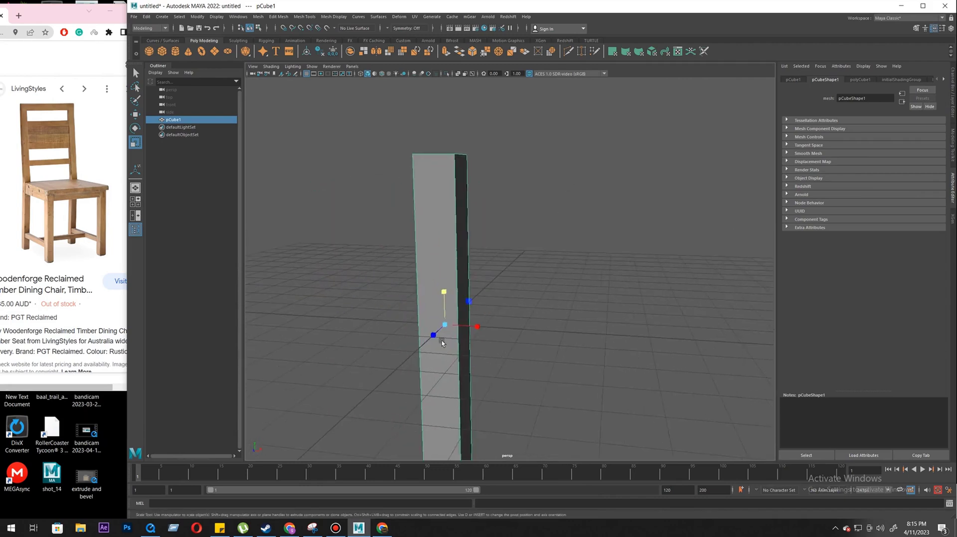
alt+drag(450, 344, 439, 362)
- Switch the post to face selection and select one of its long side faces
key(F10)
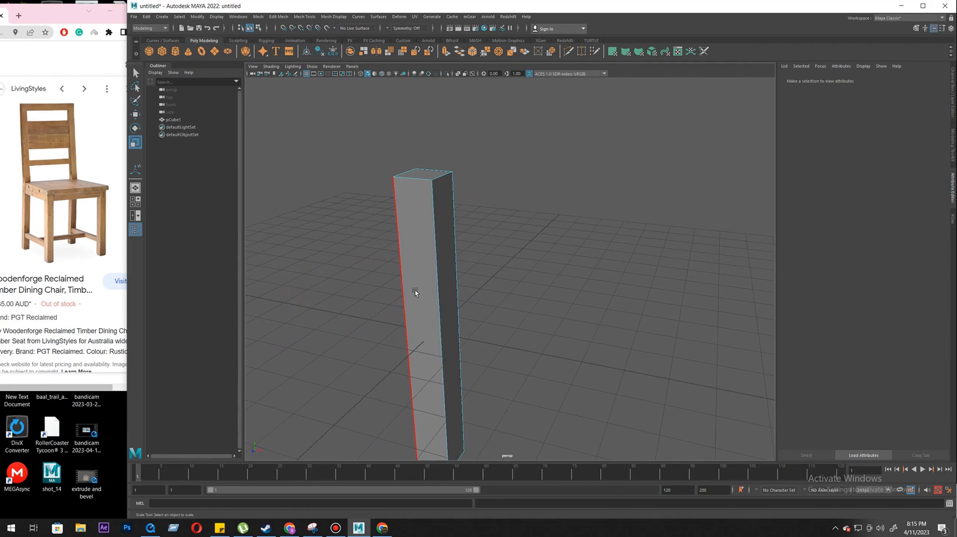
right_drag(424, 236, 427, 219)
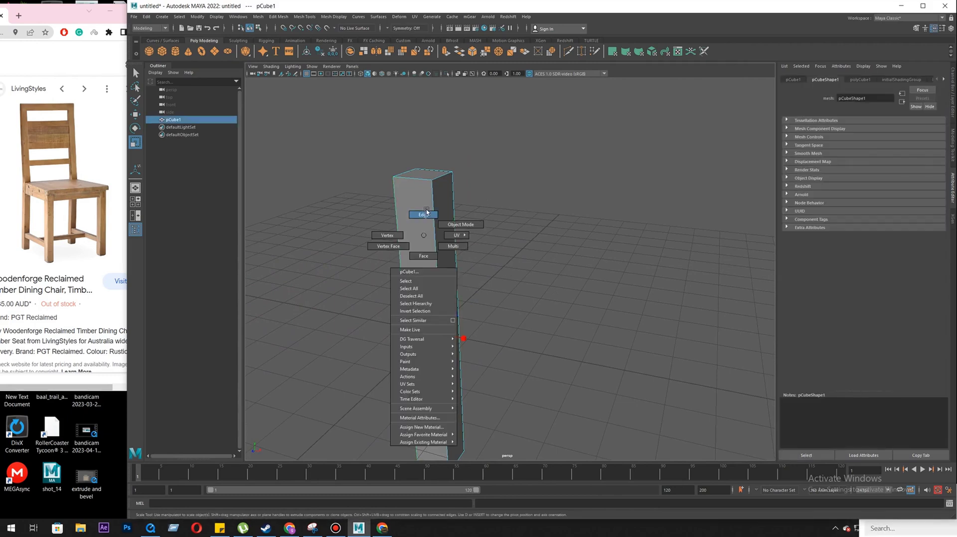
click(438, 235)
alt+drag(414, 244, 407, 224)
right_drag(409, 215, 412, 287)
click(434, 254)
scroll(449, 309, down, 4)
alt+drag(455, 341, 483, 288)
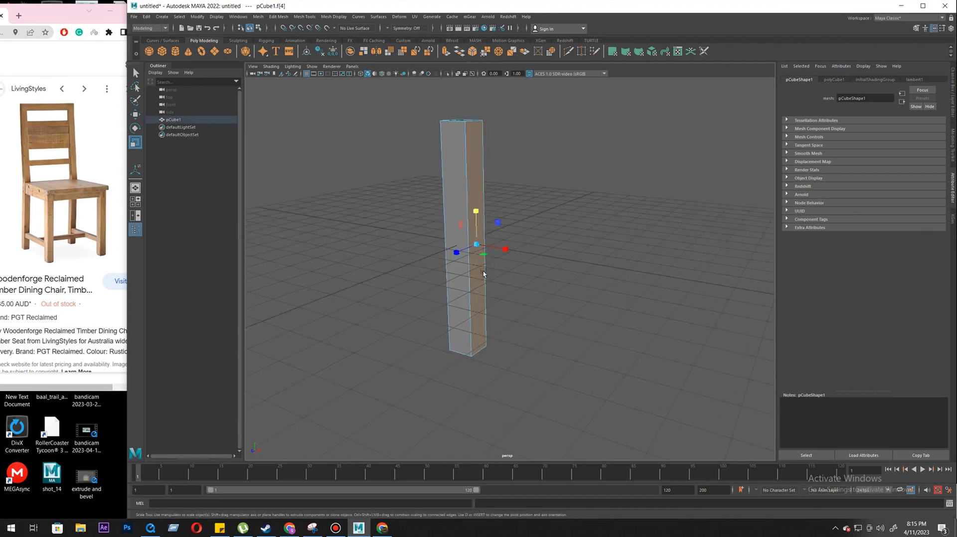
- Detach the Edit Mesh commands into a floating window placed over the Outliner
click(279, 17)
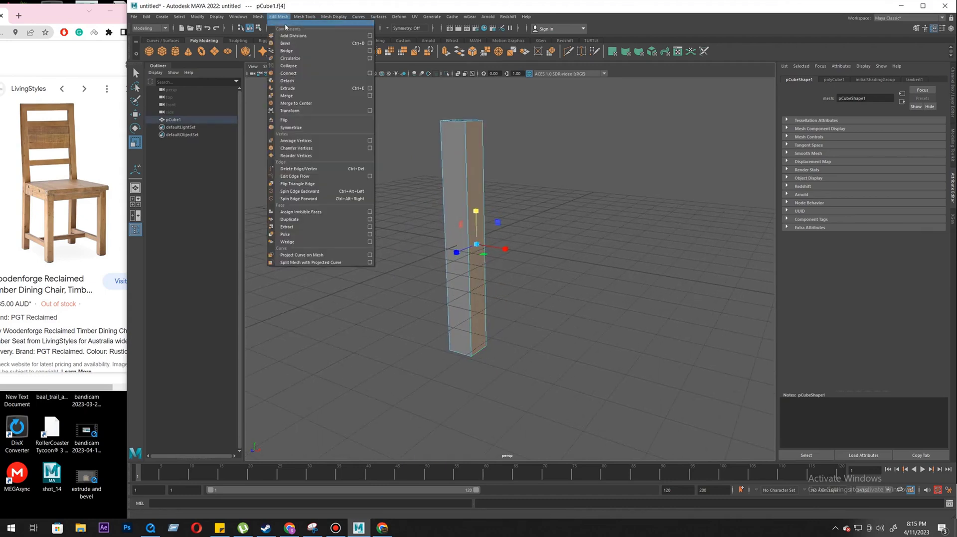
click(296, 26)
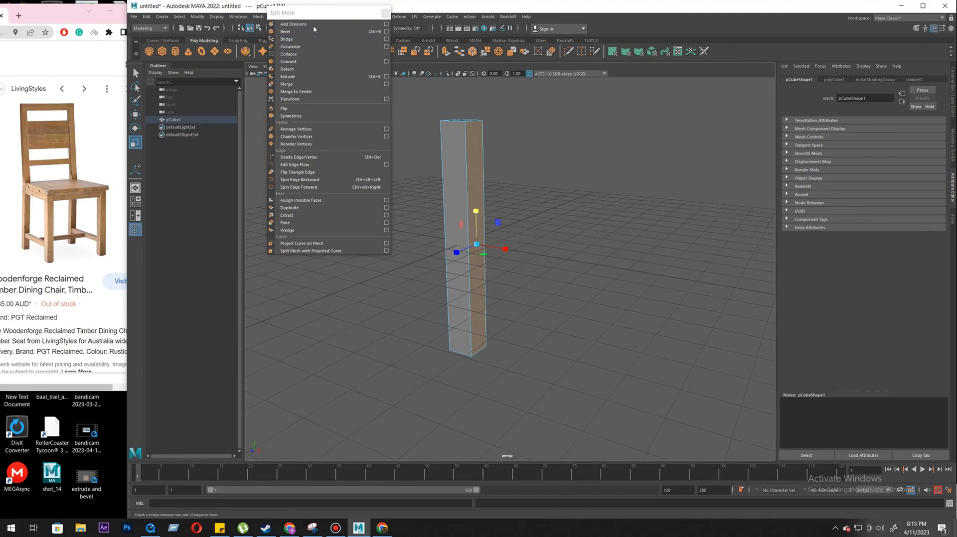
drag(303, 15, 195, 161)
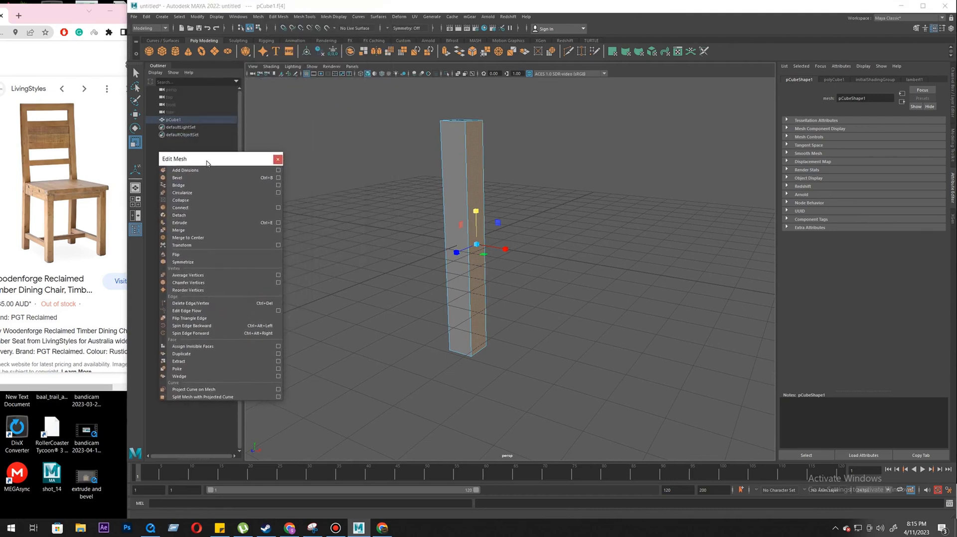
- Try to extrude the post's full-length side face outward, and undo the extrusion and the face selection
click(199, 223)
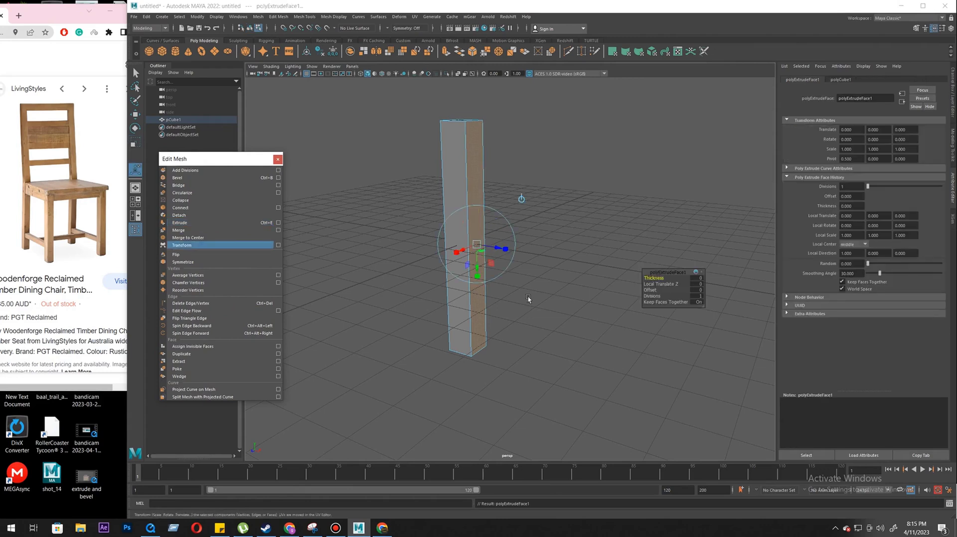
drag(653, 277, 664, 277)
scroll(525, 368, down, 4)
alt+drag(525, 367, 532, 339)
key(ctrl+z)
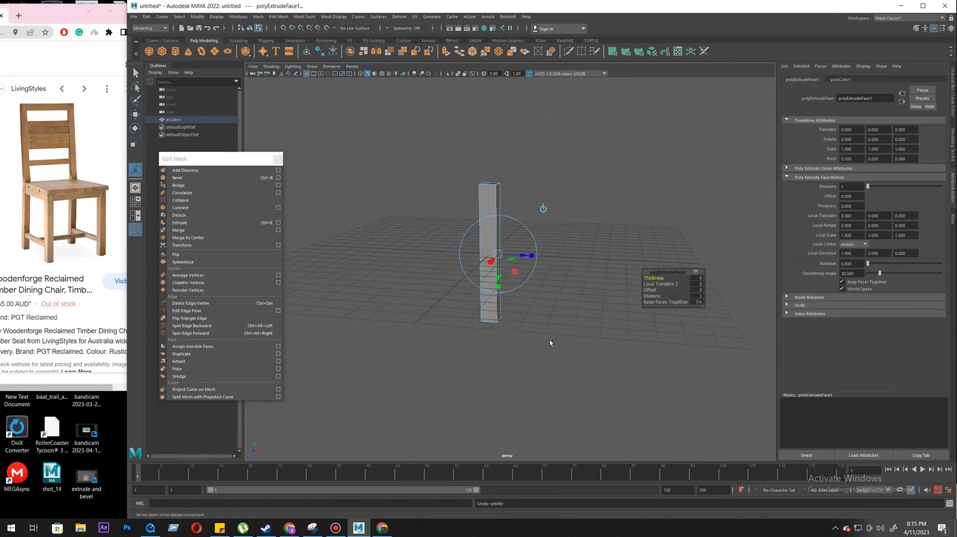
alt+right_drag(530, 314, 581, 372)
key(ctrl+z)
alt+drag(505, 298, 476, 287)
key(ctrl+z)
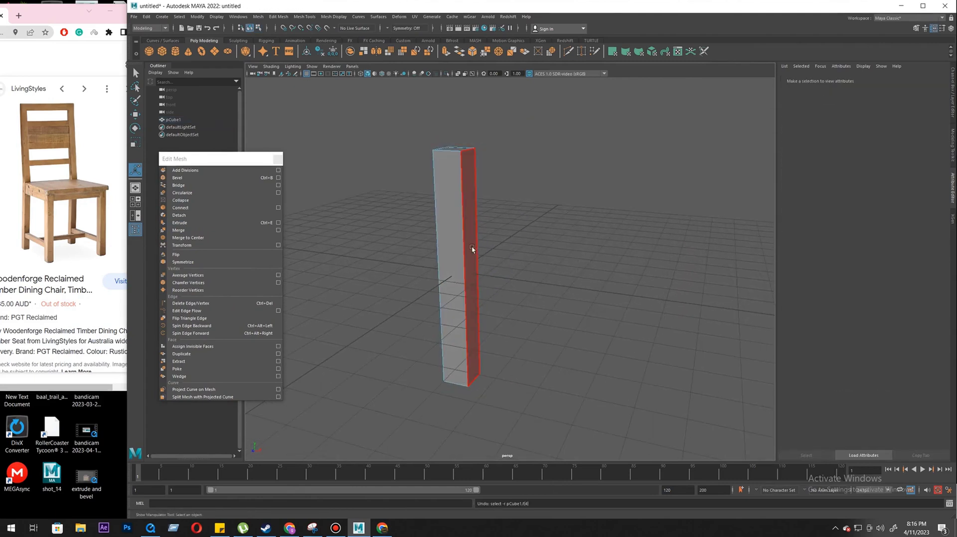
- Select the whole post and set its polyCube1 Subdivisions Height to 9
key(q)
key(F8)
click(460, 184)
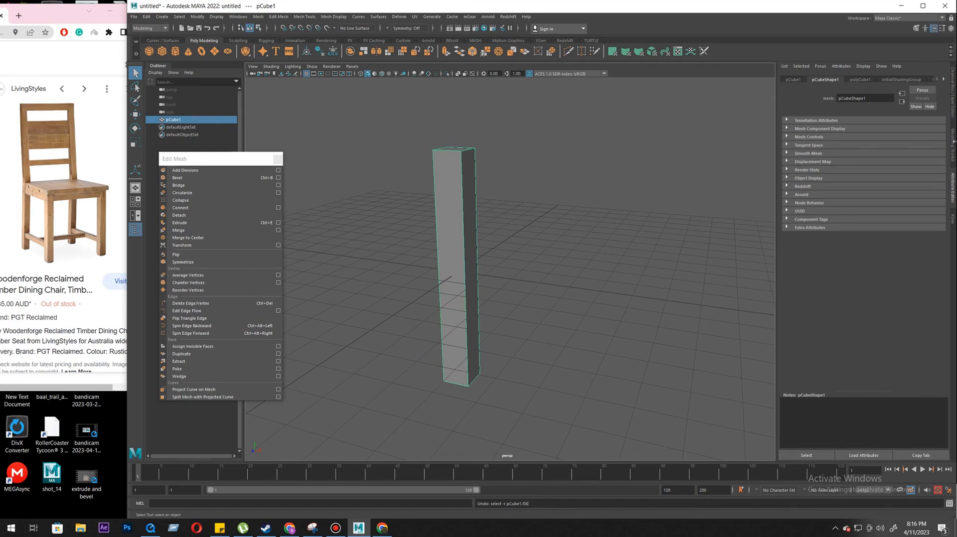
click(953, 92)
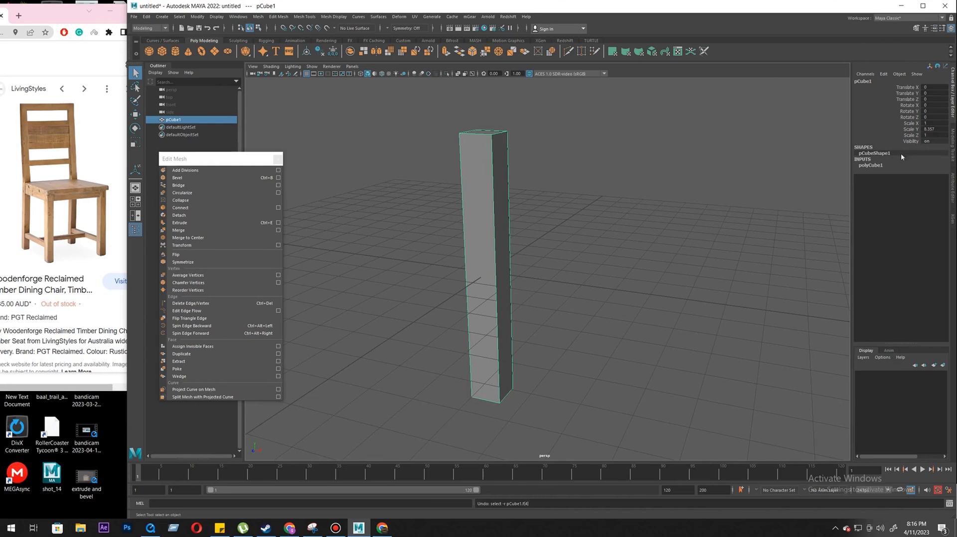
click(869, 165)
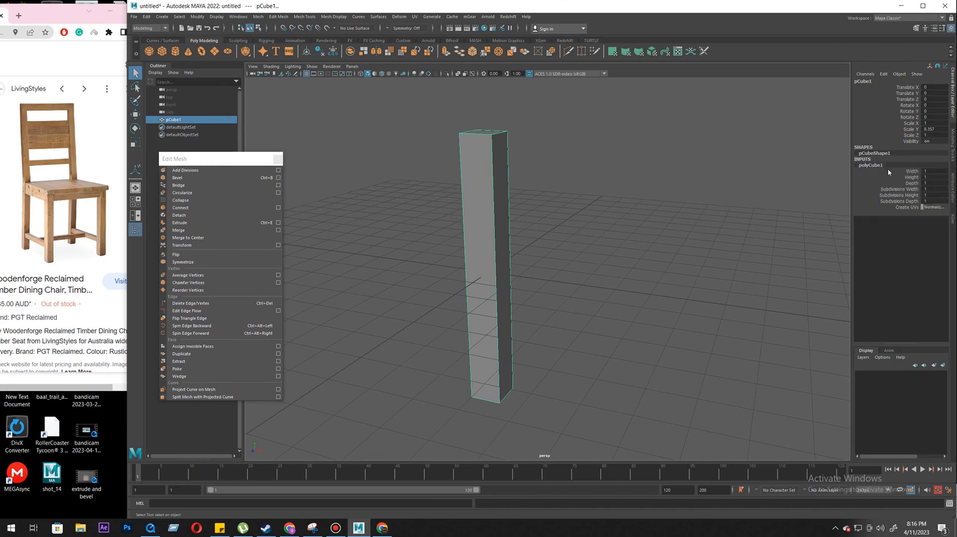
click(912, 189)
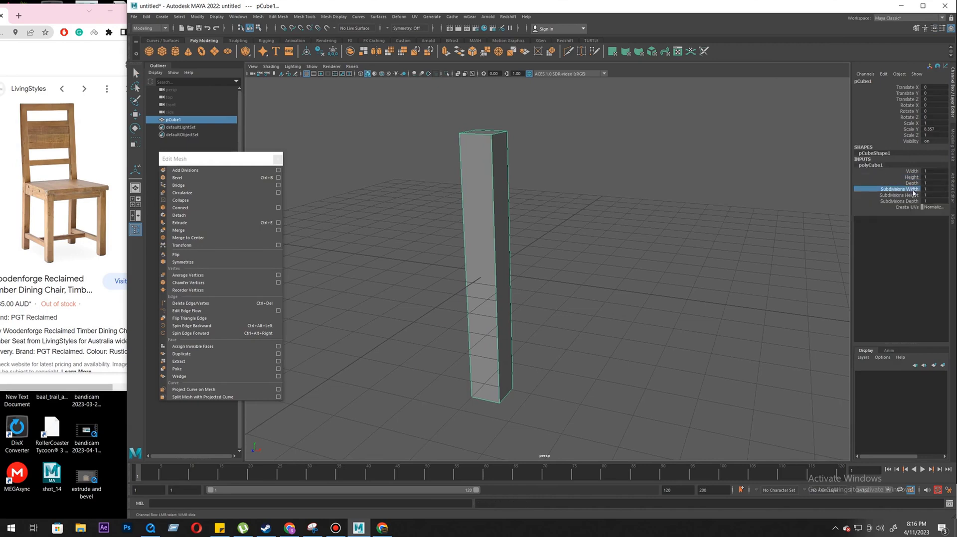
click(894, 195)
alt+right_drag(534, 298, 502, 286)
mouse_move(502, 286)
alt+mouse_down()
mouse_move(579, 286)
mouse_move(516, 299)
alt+mouse_up()
alt+right_drag(516, 299, 560, 262)
middle_drag(571, 262, 568, 260)
alt+drag(568, 260, 470, 203)
- Extrude the uppermost segment's side face about 6.06 units outward as a horizontal arm, and return to object mode
right_drag(471, 209, 474, 222)
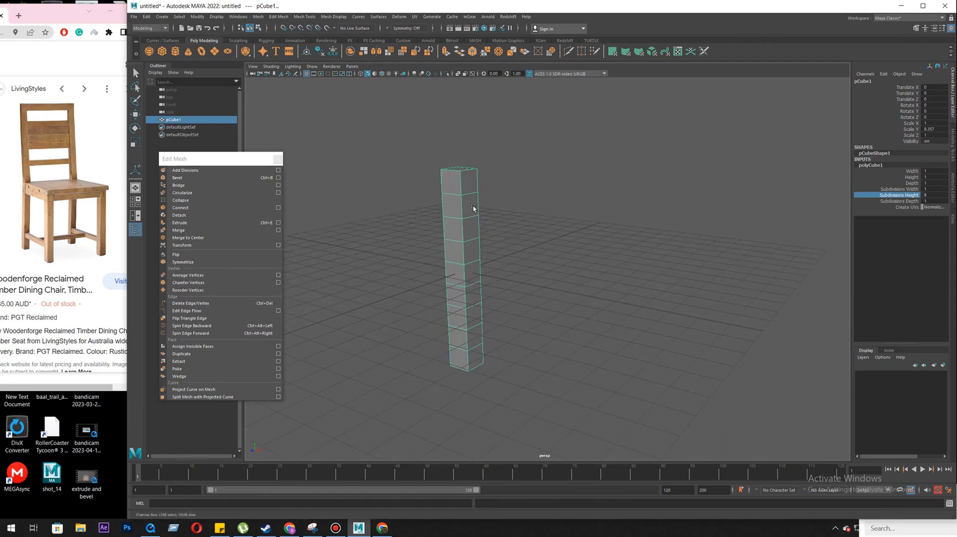
click(470, 188)
alt+right_drag(547, 288, 495, 259)
alt+drag(495, 259, 513, 257)
key(w)
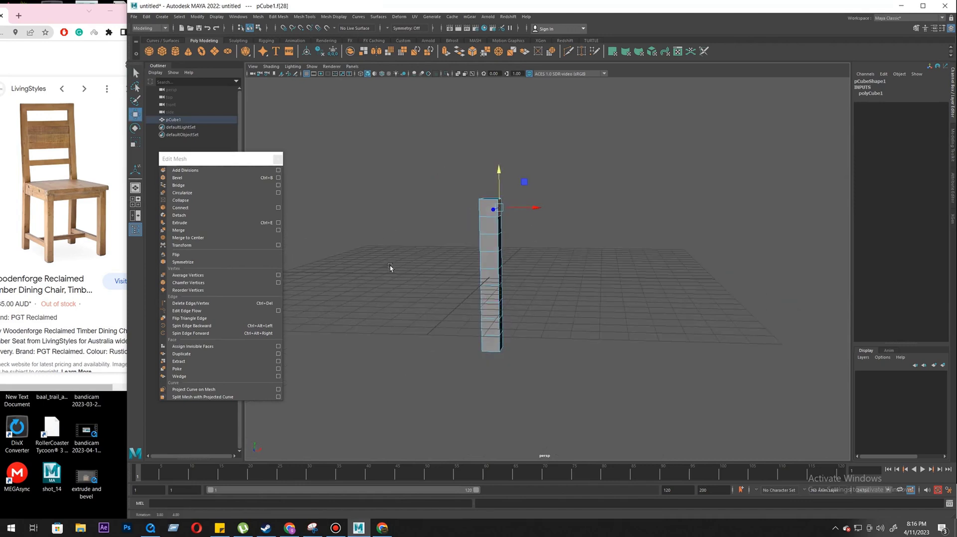
click(188, 224)
alt+drag(548, 297, 543, 319)
drag(524, 220, 634, 259)
alt+drag(629, 294, 537, 327)
scroll(537, 327, up, 4)
right_drag(464, 255, 505, 194)
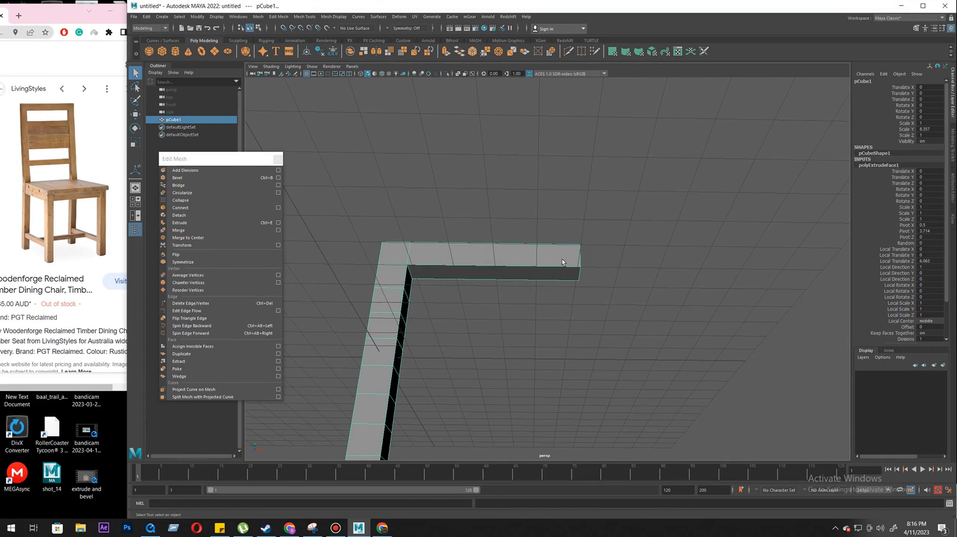
- Reopen the polyCube1 inputs of the L-shaped mesh and try adjusting Subdivisions Height
alt+drag(566, 258, 552, 275)
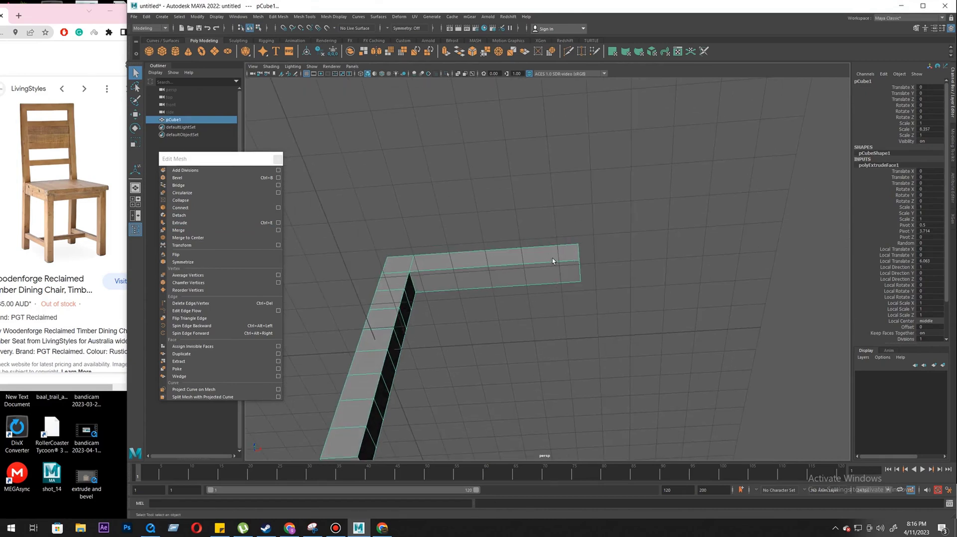
scroll(918, 230, down, 2)
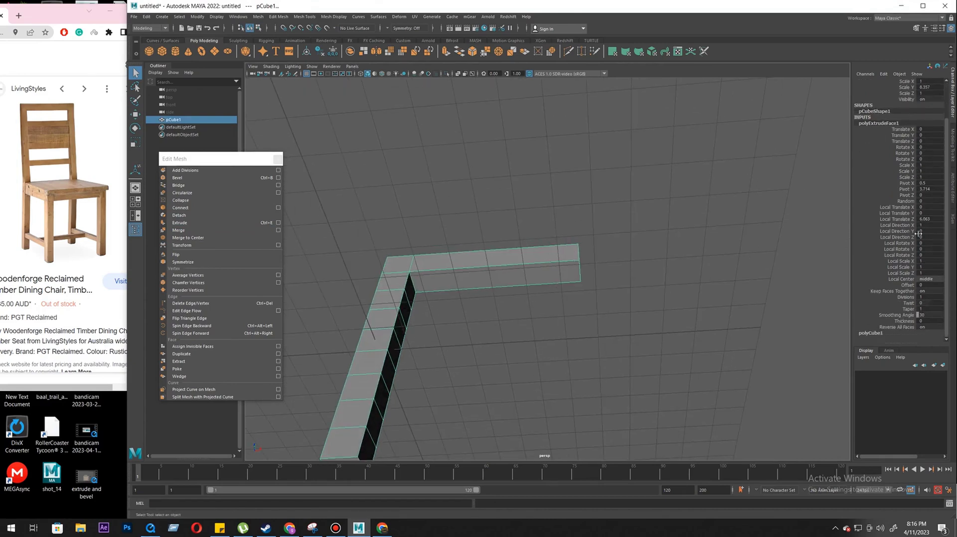
click(872, 333)
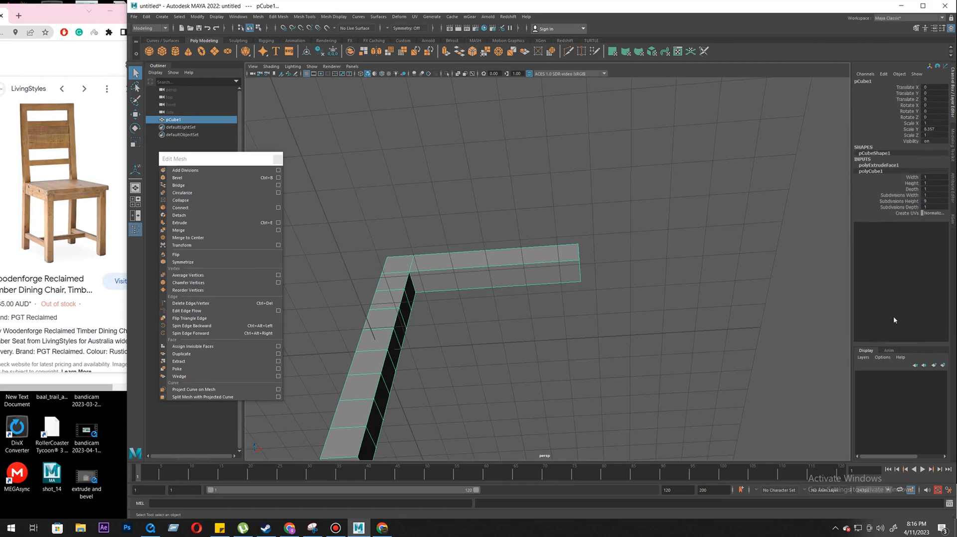
click(900, 202)
middle_drag(664, 212, 667, 209)
scroll(618, 229, down, 4)
alt+drag(534, 260, 524, 305)
middle_drag(622, 277, 618, 297)
alt+drag(573, 344, 605, 367)
alt+right_drag(605, 367, 627, 384)
alt+drag(628, 385, 492, 286)
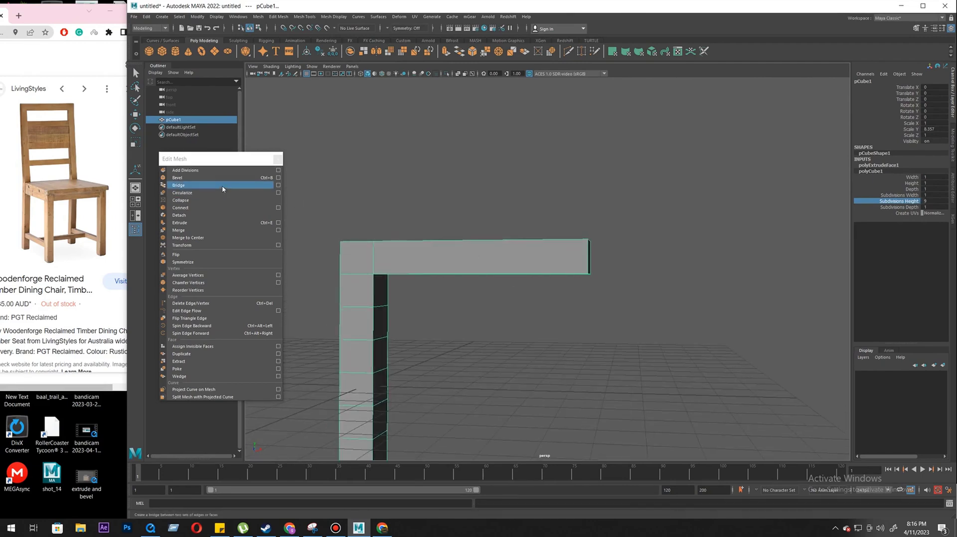
- Switch the mesh to edge selection and detach the Mesh Tools commands into a floating window above the Edit Mesh one
right_click(450, 257)
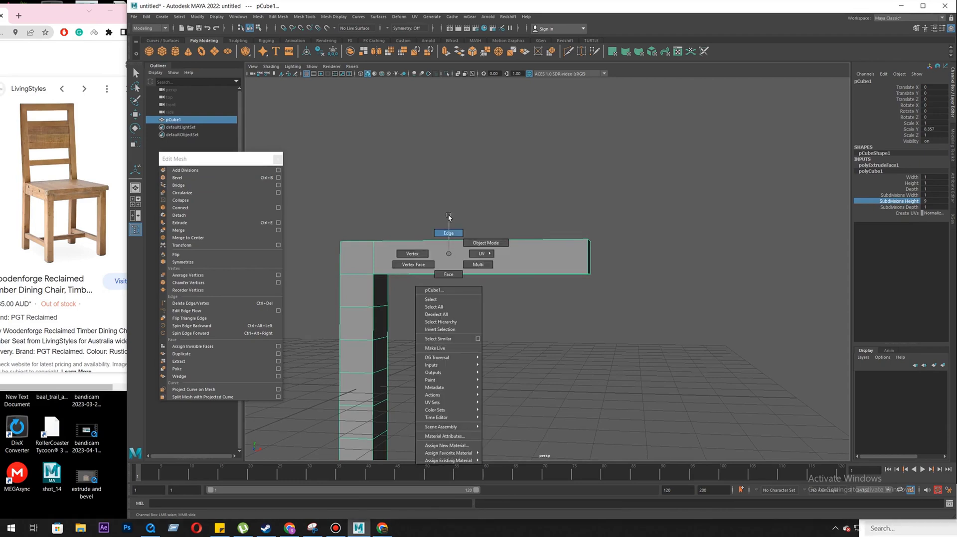
click(449, 218)
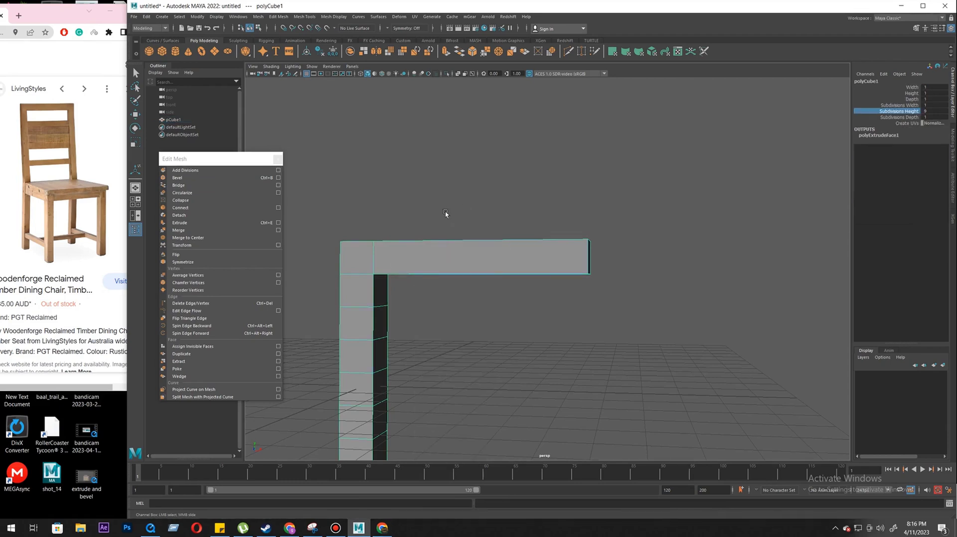
click(305, 17)
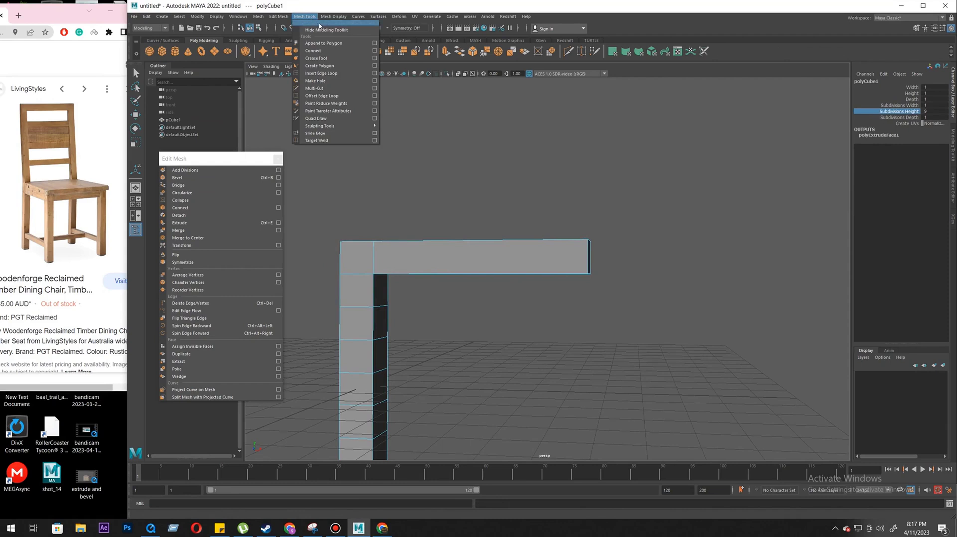
click(336, 24)
mouse_move(332, 15)
mouse_down()
mouse_move(167, 49)
mouse_move(205, 28)
mouse_up()
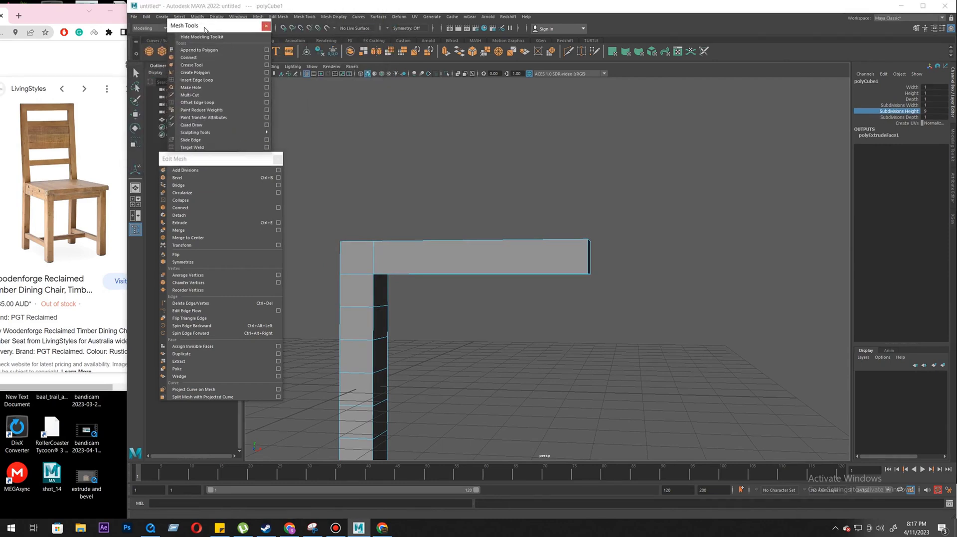
- Review the Insert Edge Loop tool's settings and keep the defaults
click(267, 80)
drag(204, 68, 532, 79)
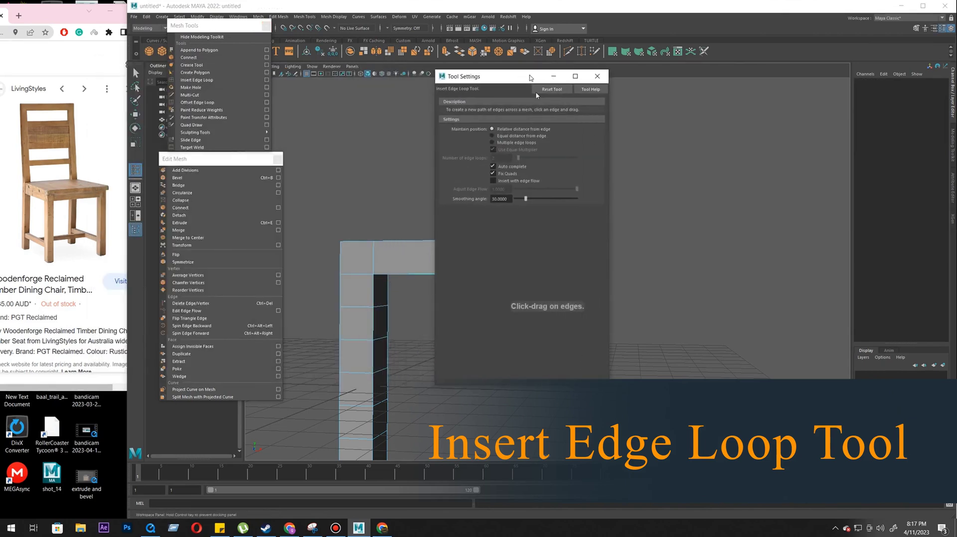
click(597, 77)
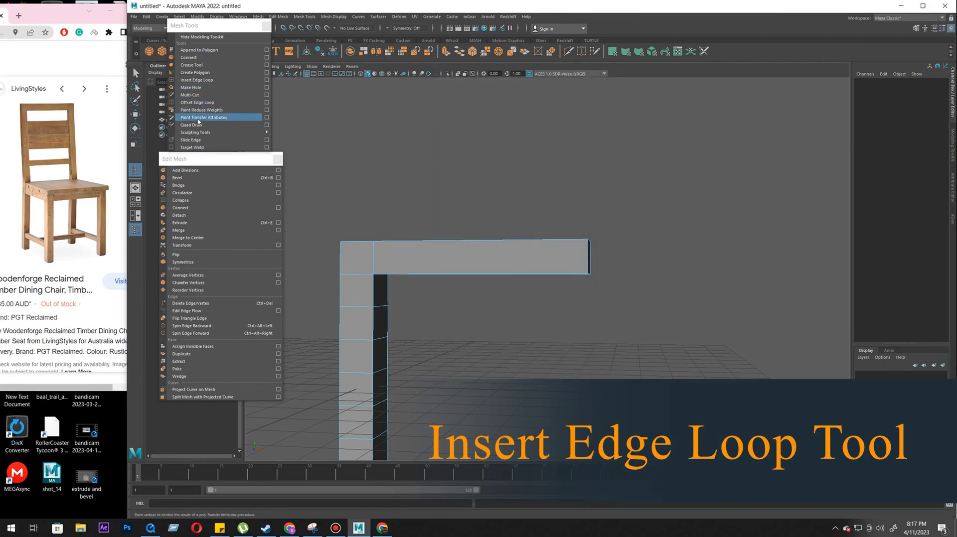
- Insert an edge loop across the horizontal arm near its outer end
click(196, 80)
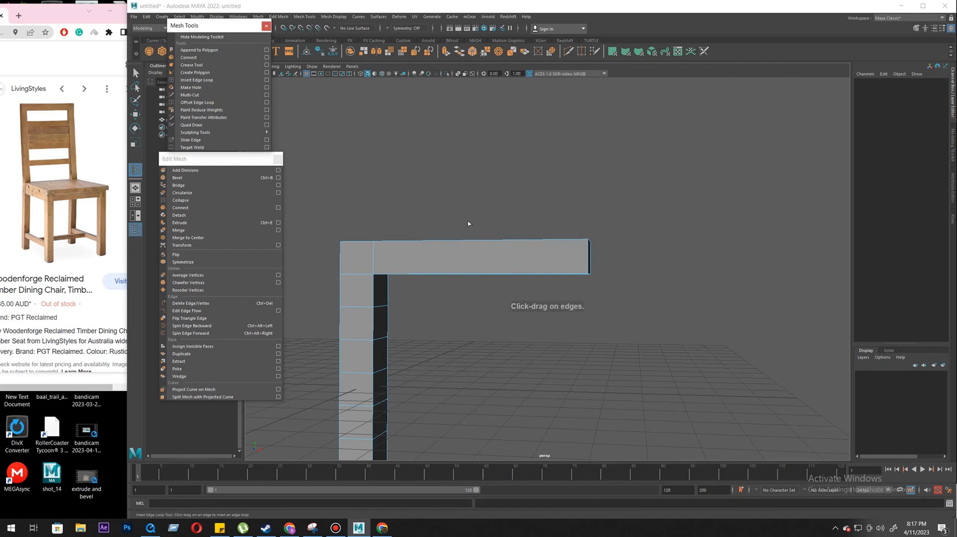
key(w)
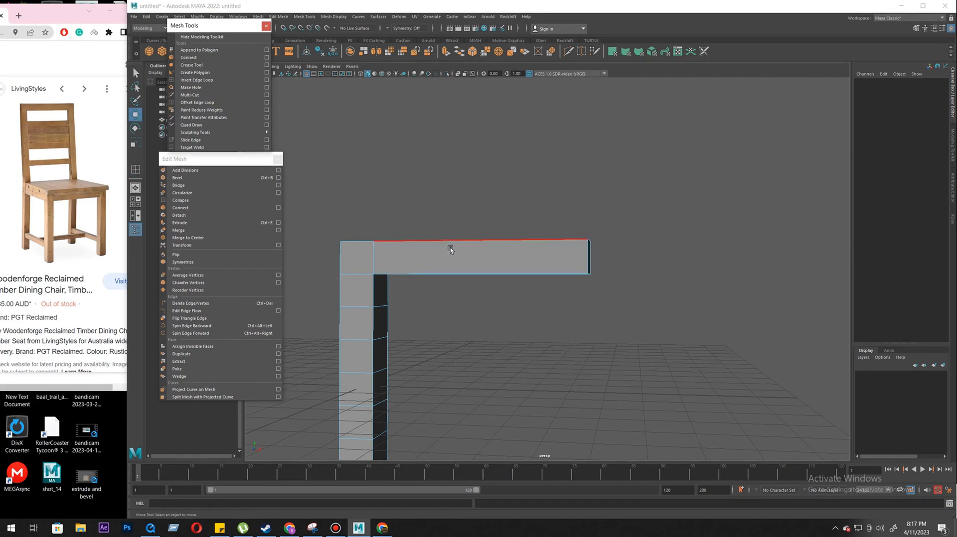
click(206, 79)
alt+drag(574, 288, 549, 274)
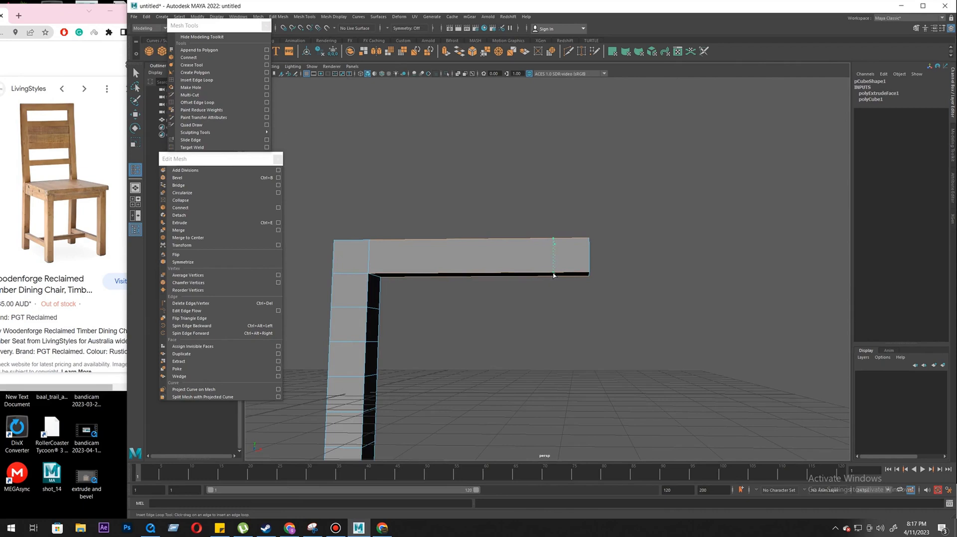
alt+drag(549, 307, 472, 287)
key(w)
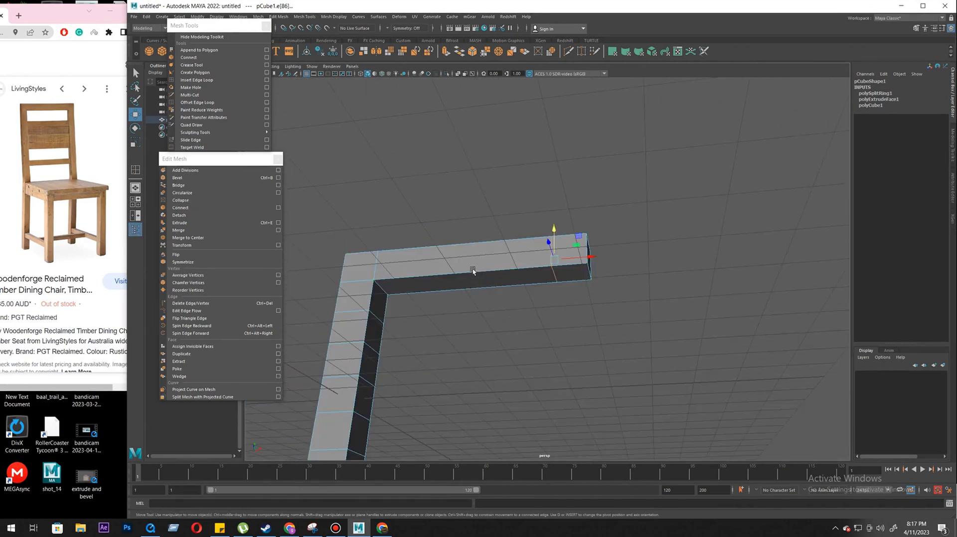
- Extrude the underside face between the new loop and the arm's outer end about 6.7 units downward as a second leg
mouse_move(513, 243)
alt+mouse_down()
mouse_move(513, 288)
mouse_move(409, 244)
alt+mouse_up()
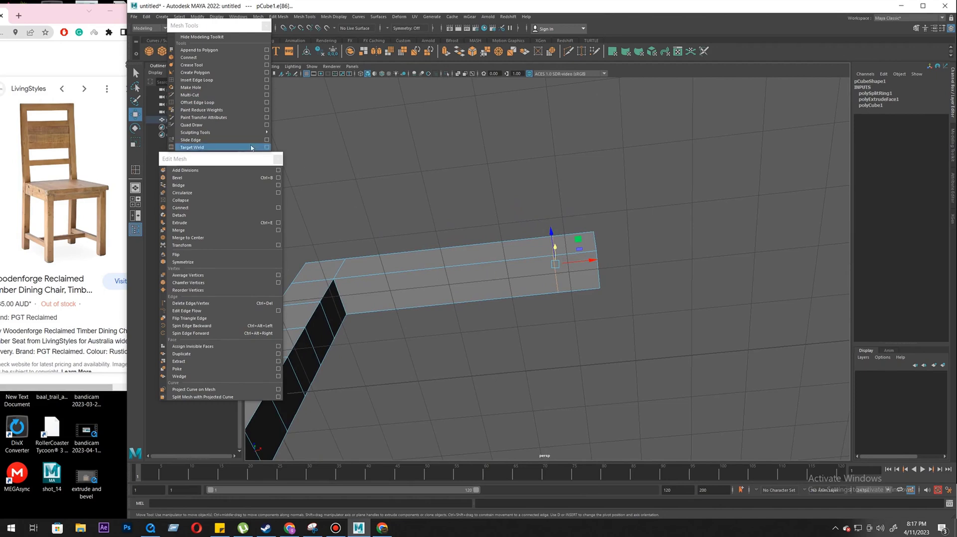
alt+drag(442, 202, 522, 280)
right_click(521, 265)
right_drag(520, 265, 518, 291)
click(573, 277)
alt+right_drag(614, 318, 482, 285)
alt+drag(483, 285, 403, 286)
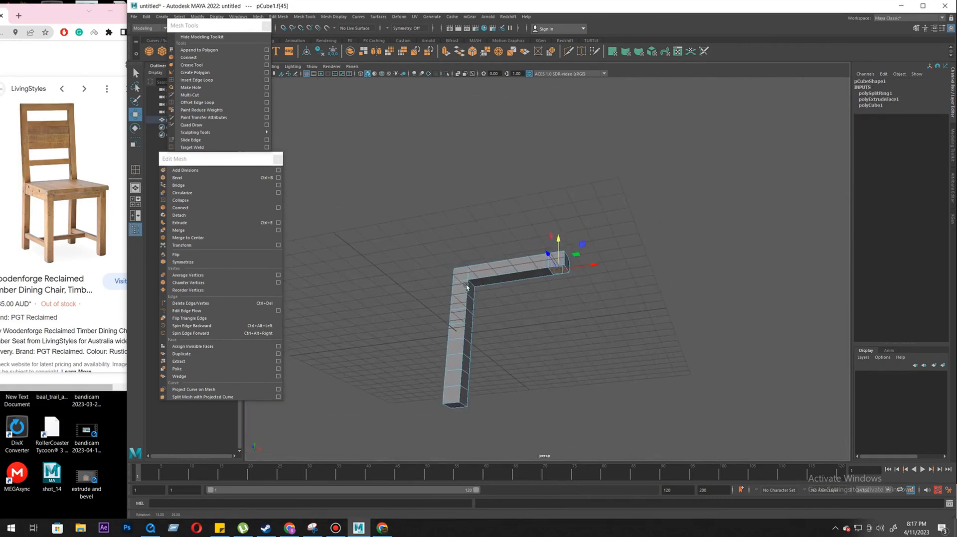
click(201, 222)
alt+drag(523, 299, 560, 408)
alt+middle_drag(560, 409, 541, 308)
mouse_move(541, 308)
alt+mouse_down()
mouse_move(551, 352)
mouse_move(544, 315)
alt+mouse_up()
key(w)
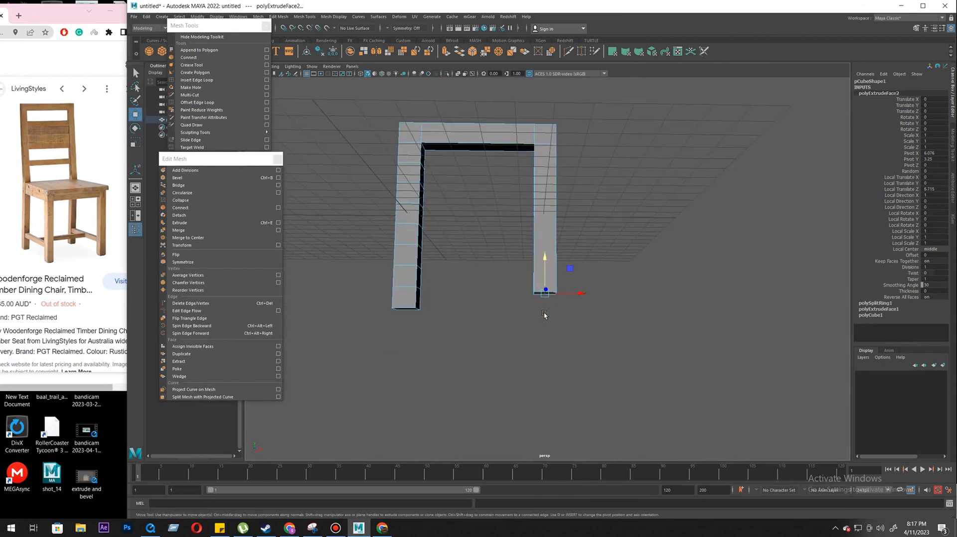
- Turn on point snapping and level the second leg's bottom face with the bottom of the first leg
click(542, 285)
alt+drag(539, 277, 506, 306)
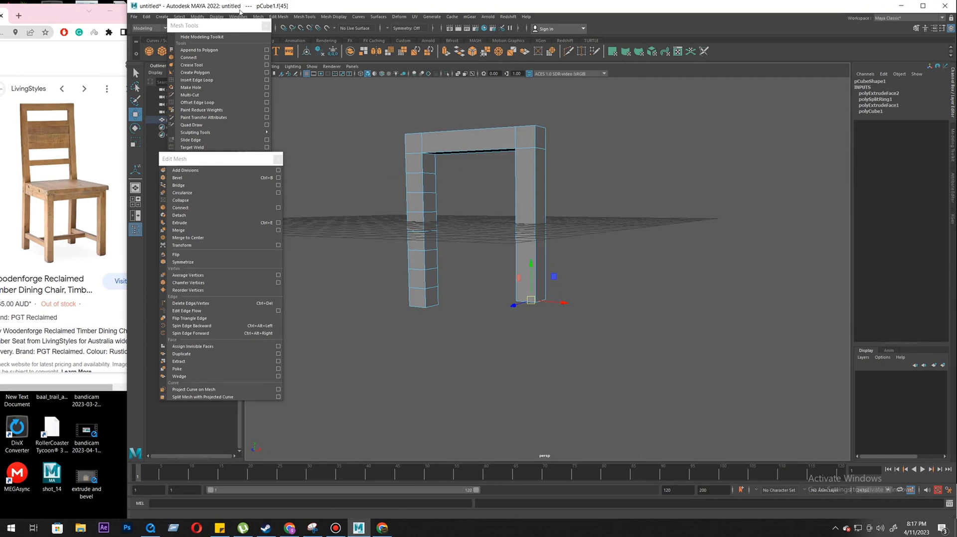
drag(218, 27, 199, 27)
click(301, 28)
mouse_move(500, 294)
alt+mouse_down()
mouse_move(518, 292)
mouse_move(486, 282)
alt+mouse_up()
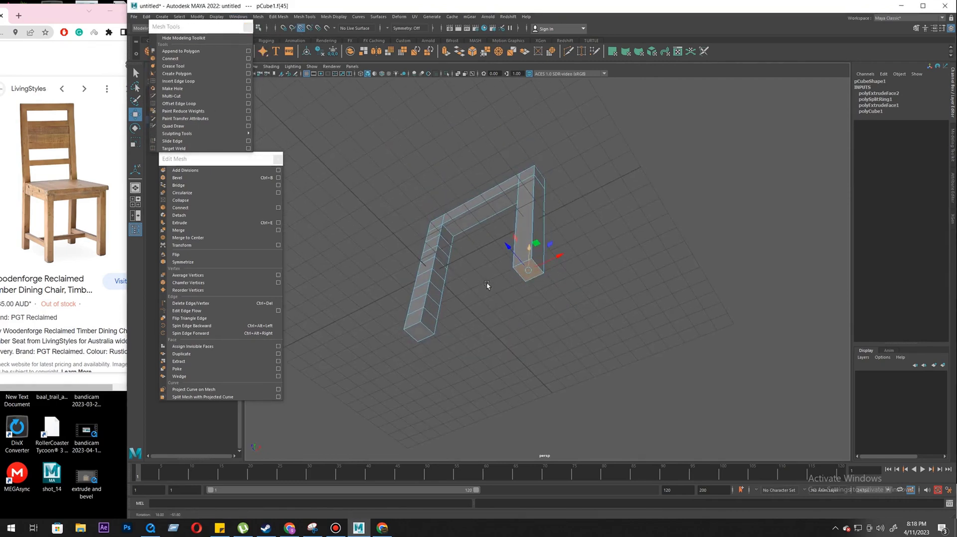
alt+drag(422, 321, 479, 344)
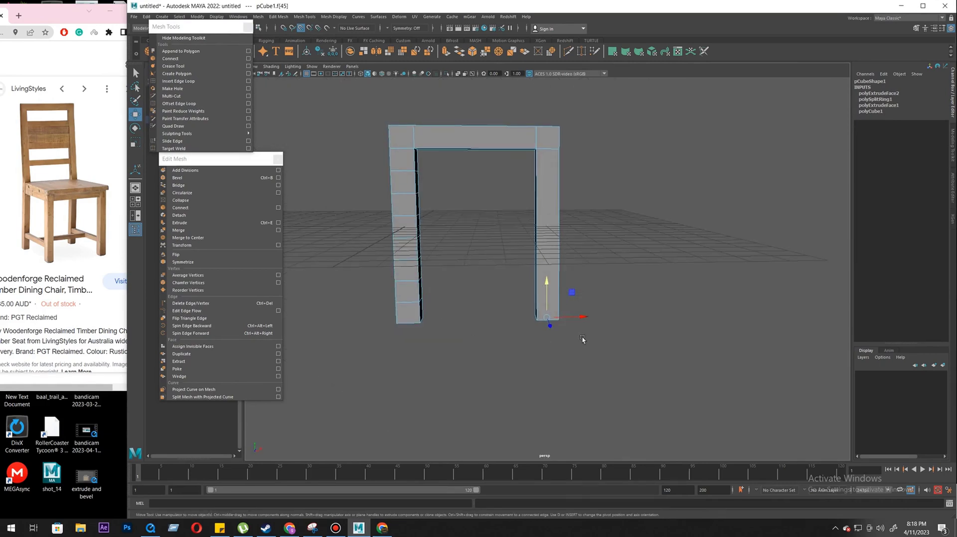
- Return to object mode, duplicate the whole frame and move the copy to Translate Z -6.509
alt+drag(614, 333, 527, 335)
right_drag(527, 334, 611, 305)
click(611, 305)
click(533, 290)
alt+right_drag(534, 290, 481, 305)
alt+drag(480, 305, 610, 307)
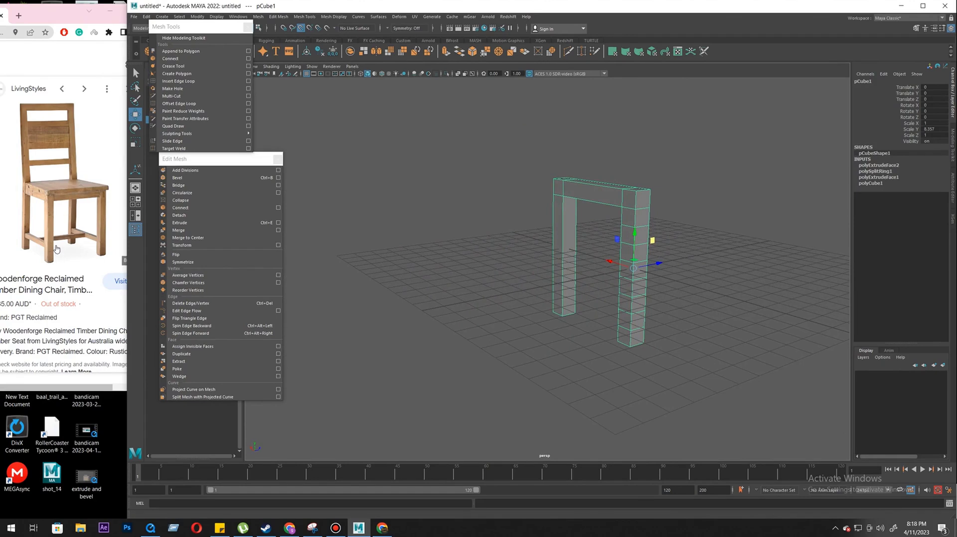
alt+drag(610, 308, 534, 257)
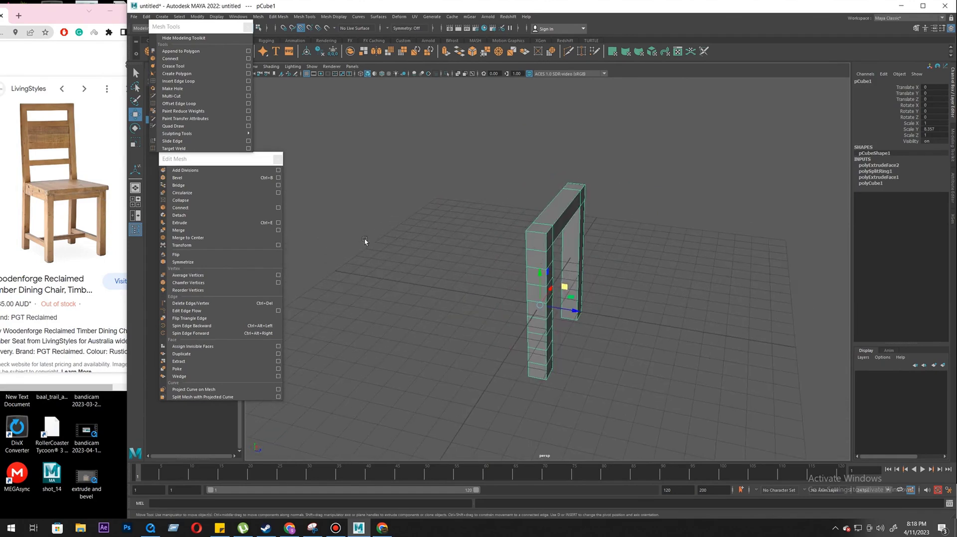
alt+drag(507, 298, 533, 298)
key(ctrl+d)
key(ctrl+z)
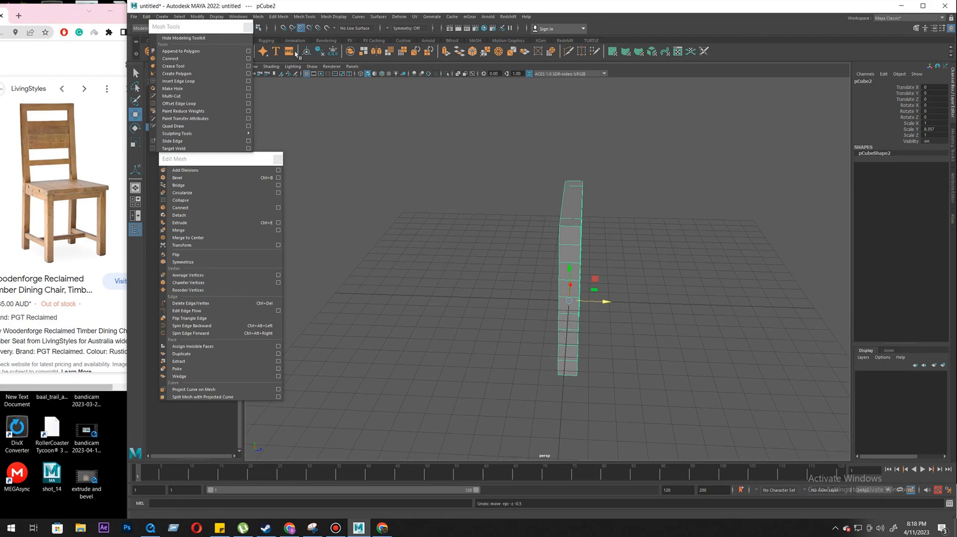
drag(606, 302, 592, 353)
middle_drag(592, 353, 587, 350)
alt+drag(587, 350, 551, 352)
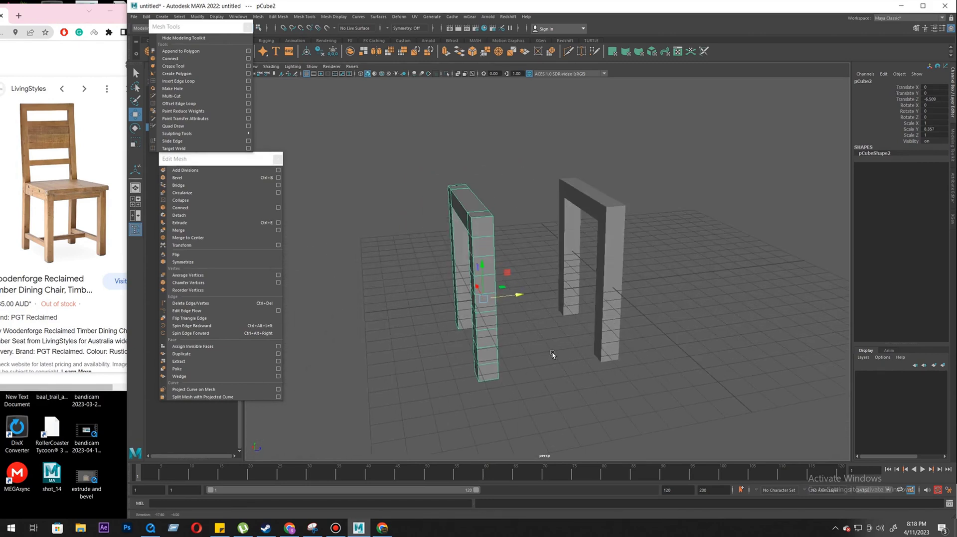
- Examine the two parallel frames from several angles, looking at their rails, their legs and the gap between them
click(609, 213)
click(485, 256)
alt+drag(486, 270, 424, 343)
click(523, 196)
click(633, 217)
click(531, 219)
click(640, 230)
click(633, 253)
click(519, 309)
alt+drag(519, 309, 550, 327)
drag(626, 229, 673, 277)
click(518, 364)
drag(596, 248, 667, 306)
click(516, 379)
click(618, 257)
drag(464, 344, 618, 442)
alt+drag(537, 382, 478, 322)
alt+right_drag(479, 323, 626, 459)
alt+drag(424, 301, 642, 339)
alt+drag(542, 335, 585, 298)
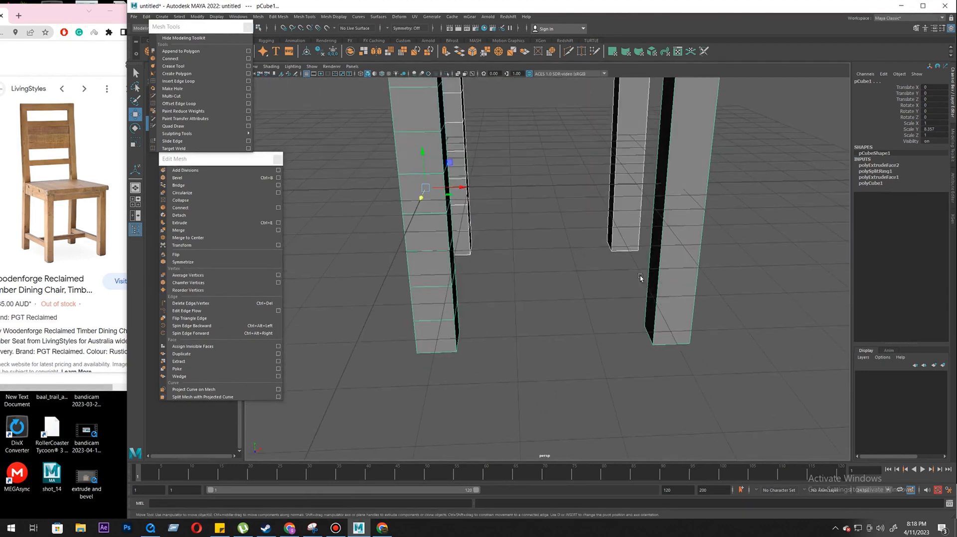
alt+middle_drag(629, 279, 614, 370)
alt+right_drag(614, 370, 590, 357)
alt+drag(590, 357, 567, 348)
alt+drag(594, 177, 458, 360)
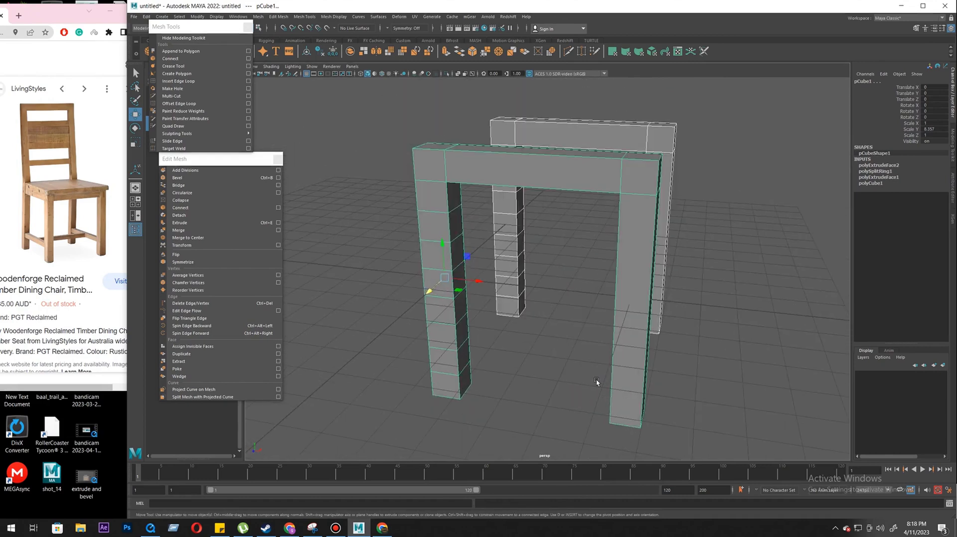
alt+drag(604, 387, 636, 385)
alt+right_drag(637, 384, 564, 335)
alt+drag(563, 335, 531, 341)
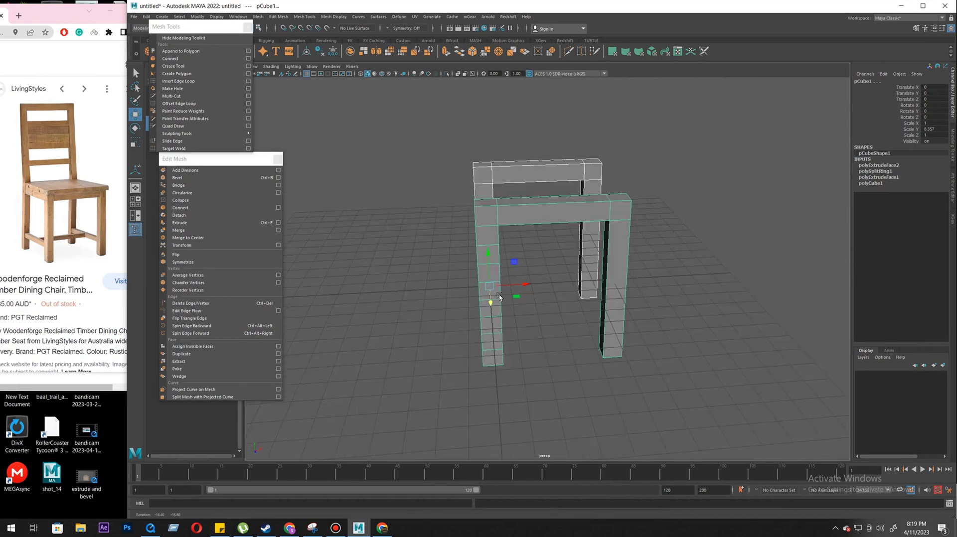
- Delete both frames and create a new polygon cube
key(Delete)
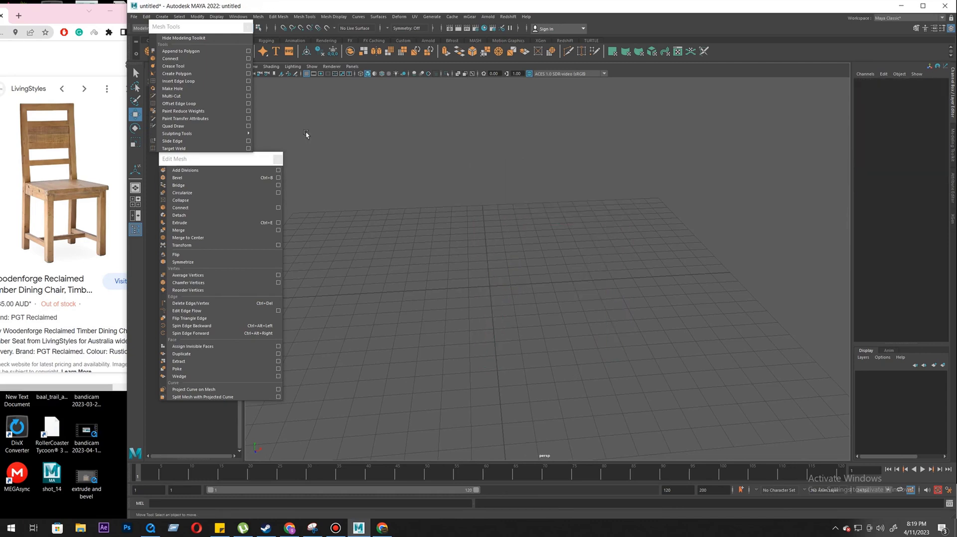
drag(193, 30, 193, 86)
click(162, 51)
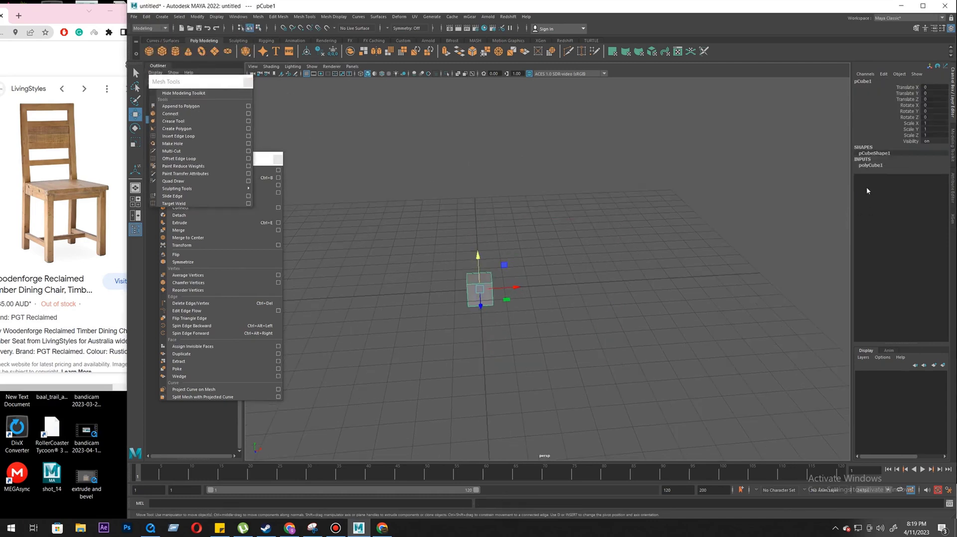
- Set the cube's height to 12 and increase its Subdivisions Height to divide the post into equal segments
click(872, 165)
click(911, 178)
middle_drag(391, 301, 459, 301)
key(f)
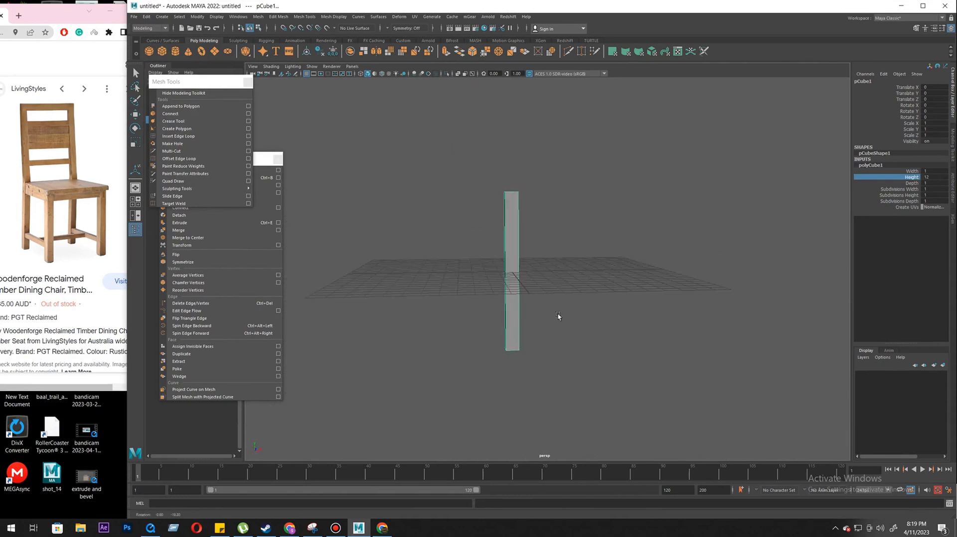
click(908, 195)
middle_drag(716, 209, 724, 209)
alt+drag(613, 239, 515, 312)
alt+middle_drag(515, 312, 521, 240)
alt+right_drag(520, 239, 578, 304)
alt+drag(578, 304, 385, 261)
- Duplicate the post, placing the copy at Translate X 2.279 and the original at Translate X -4.013
key(w)
scroll(564, 313, down, 5)
key(ctrl+d)
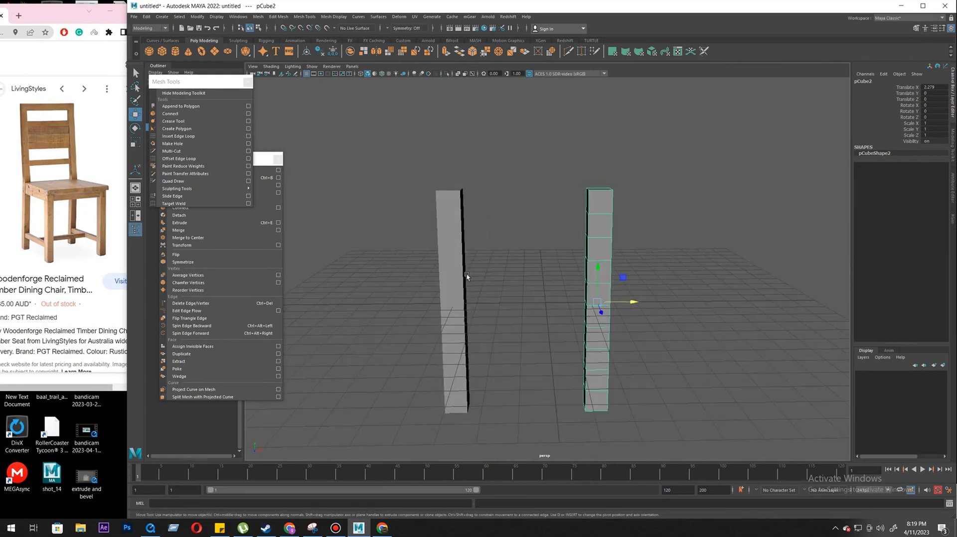
drag(488, 300, 489, 301)
alt+drag(602, 314, 472, 377)
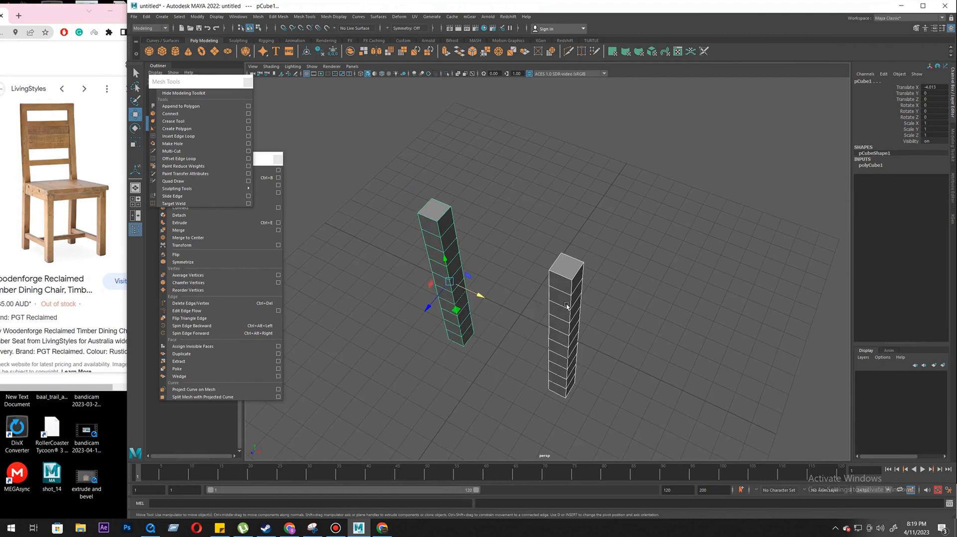
alt+drag(437, 297, 578, 282)
alt+drag(641, 193, 683, 196)
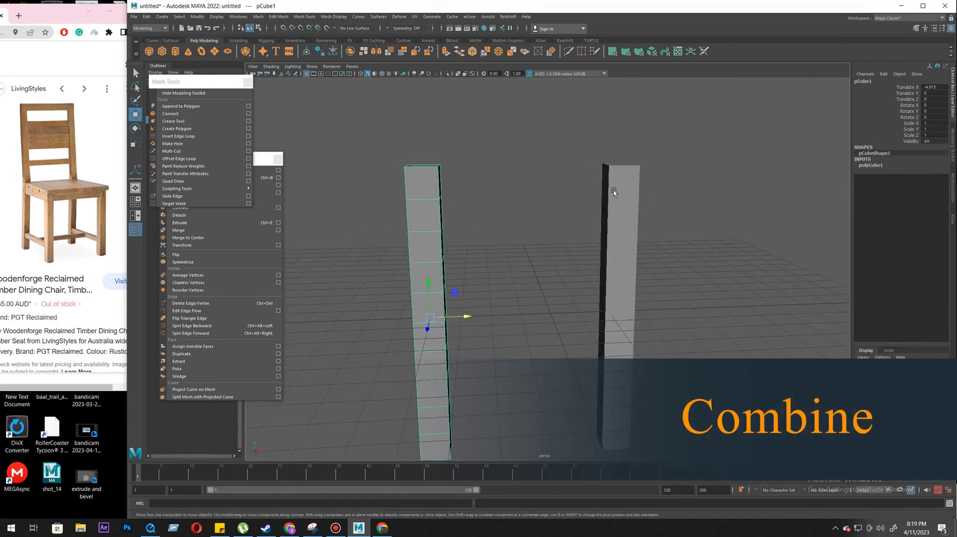
- Examine the two posts from several angles, selecting them both together and individually
shift+click(614, 189)
alt+drag(587, 271, 432, 242)
alt+drag(748, 326, 627, 341)
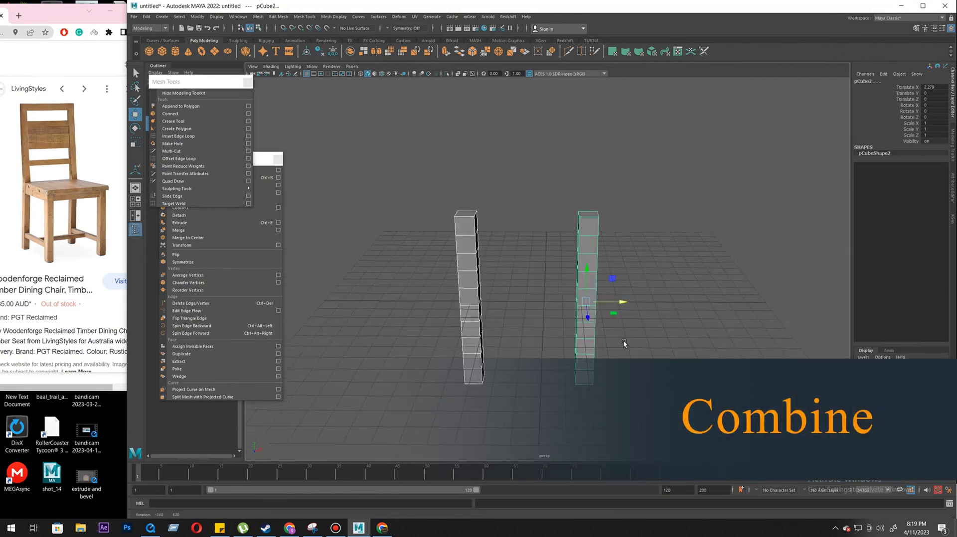
click(505, 270)
drag(408, 352, 397, 445)
alt+drag(491, 350, 502, 327)
shift+drag(563, 177, 652, 359)
alt+drag(546, 302, 546, 306)
drag(508, 218, 474, 329)
alt+right_drag(488, 342, 488, 343)
alt+drag(489, 342, 424, 201)
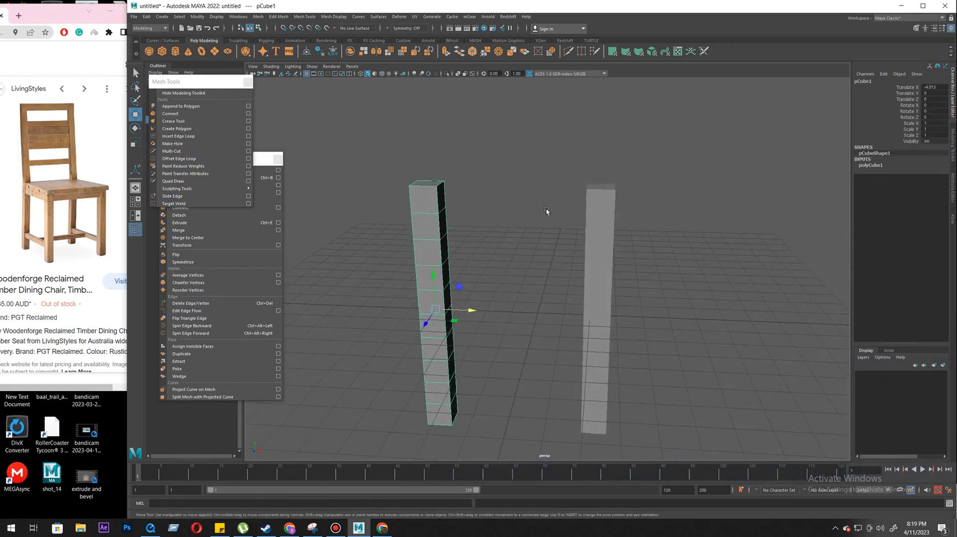
alt+drag(545, 236, 613, 220)
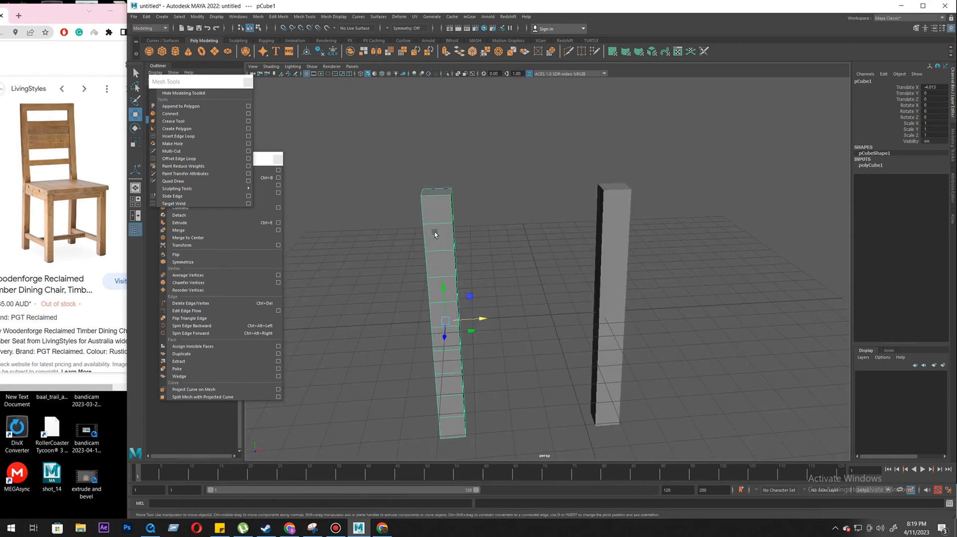
- Select both posts and combine them into a single mesh
drag(394, 214, 718, 344)
drag(189, 89, 190, 144)
click(257, 20)
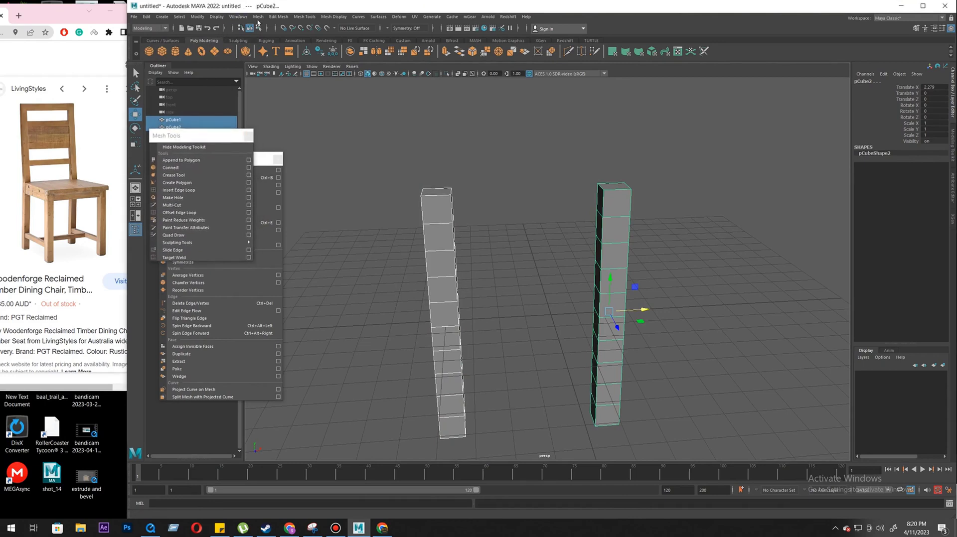
click(259, 17)
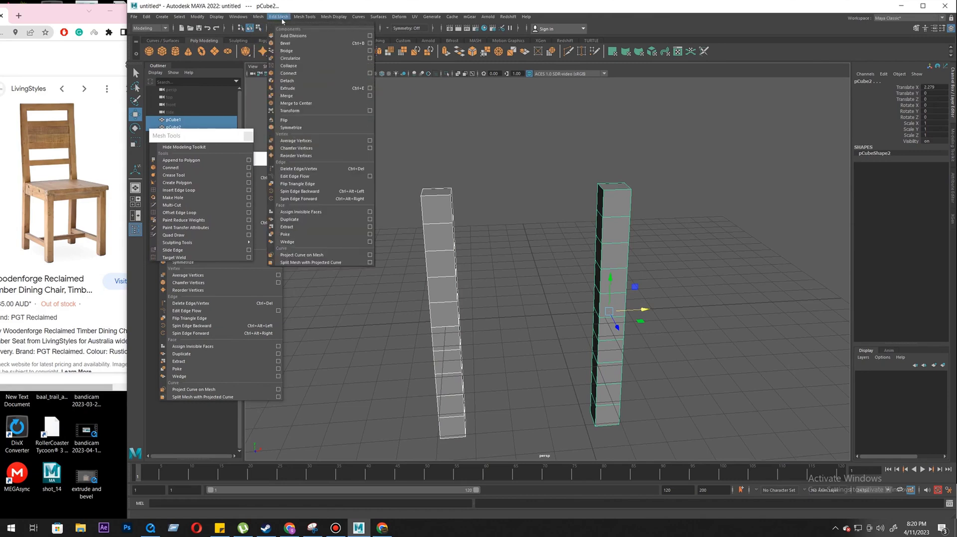
mouse_move(306, 18)
mouse_move(269, 16)
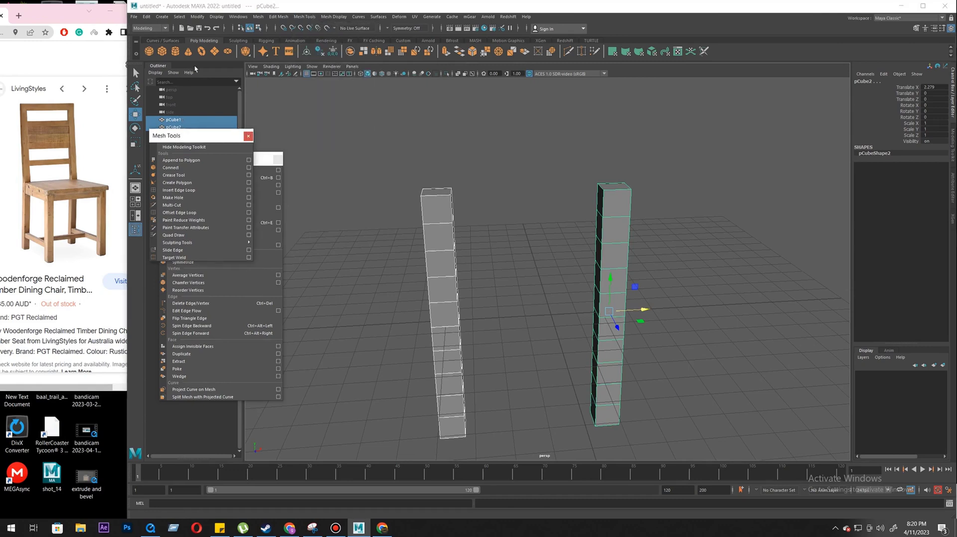
click(259, 17)
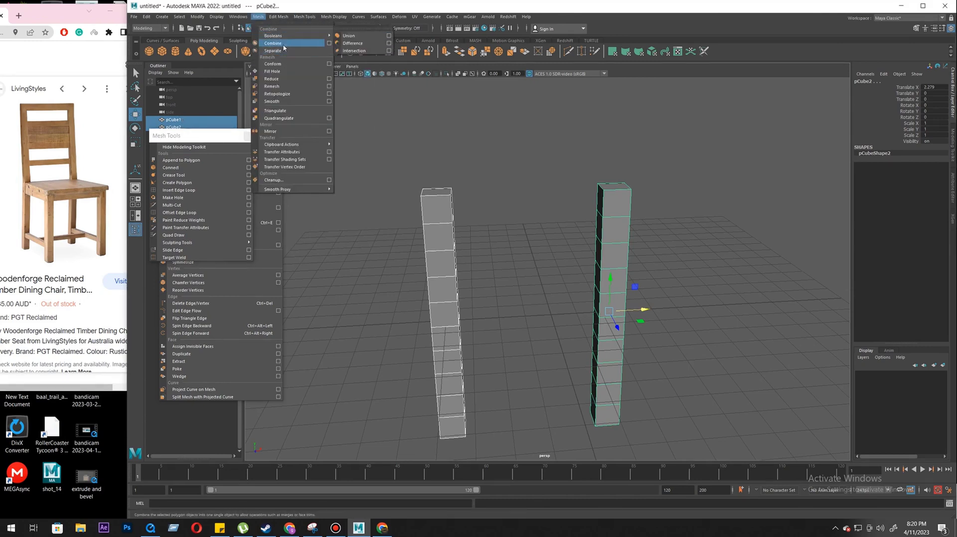
click(289, 51)
- Examine the combined mesh from several angles, switching its selection mode and reselecting it as one object
alt+drag(553, 291, 484, 289)
click(491, 218)
drag(411, 224, 410, 225)
alt+drag(481, 301, 537, 280)
right_drag(396, 180, 328, 180)
alt+drag(684, 304, 632, 315)
right_drag(438, 234, 590, 143)
click(506, 215)
drag(401, 183, 660, 268)
alt+drag(457, 271, 471, 269)
- Select the facing faces at the tops of the two posts in the combined mesh
right_click(439, 196)
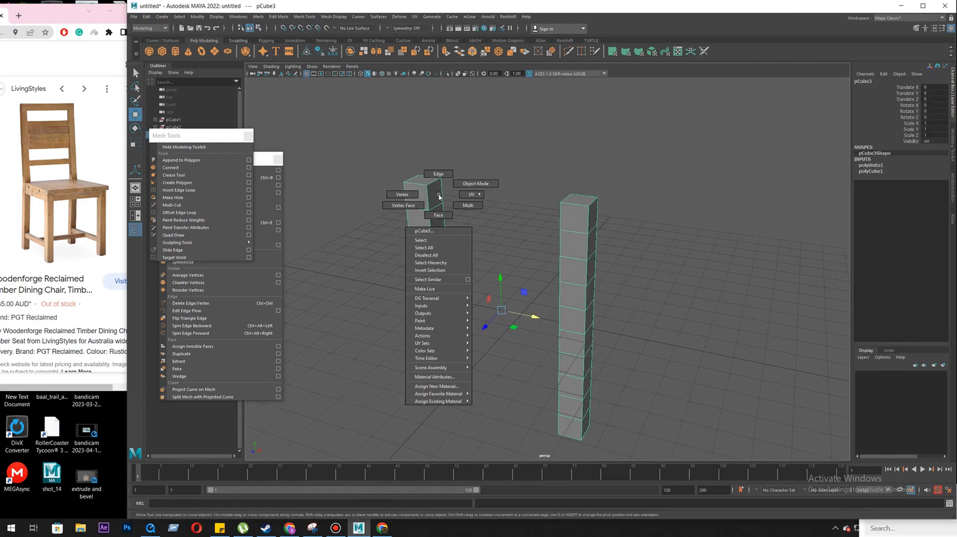
click(438, 214)
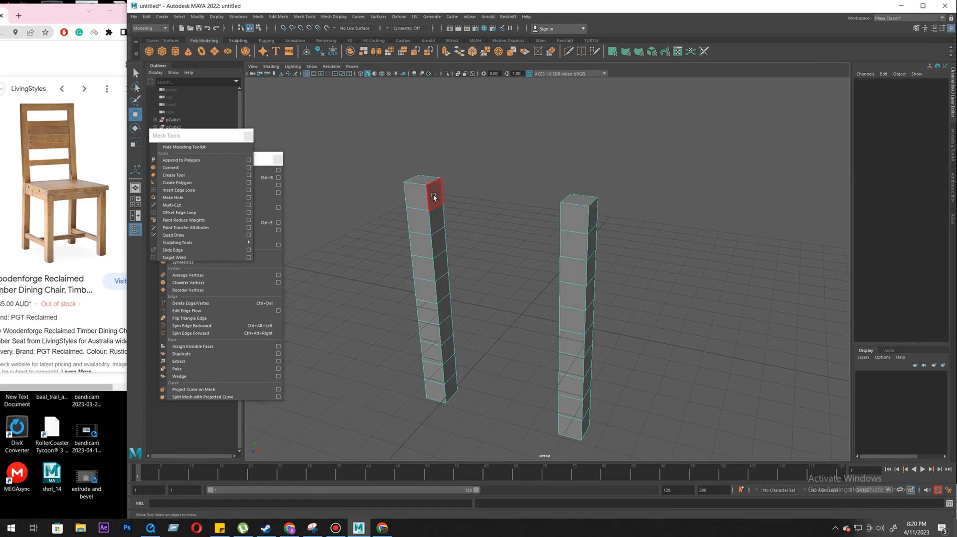
click(434, 198)
alt+drag(519, 253, 613, 206)
click(619, 196)
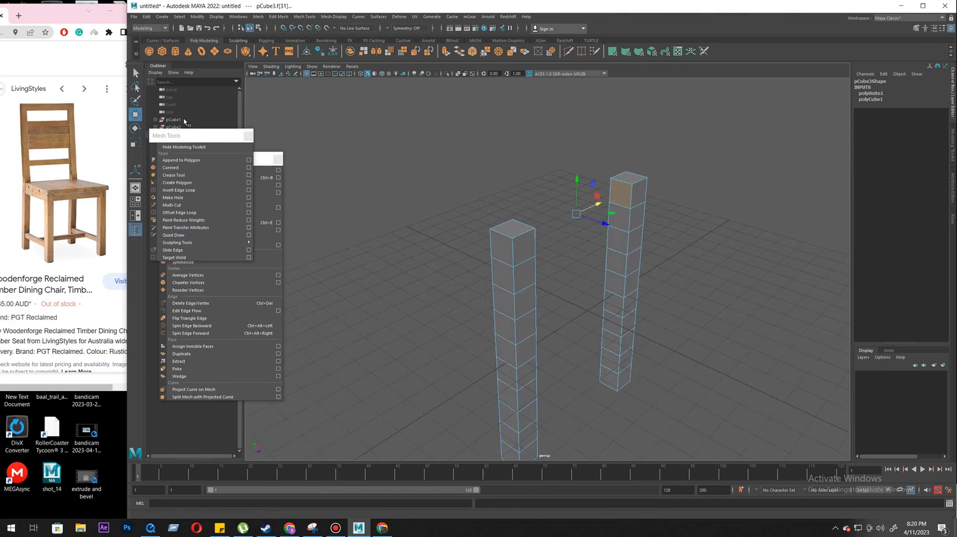
- Separate the Mesh Tools and Edit Mesh palettes, open the Bridge options, and place that dialog clear of the posts
drag(186, 136, 200, 40)
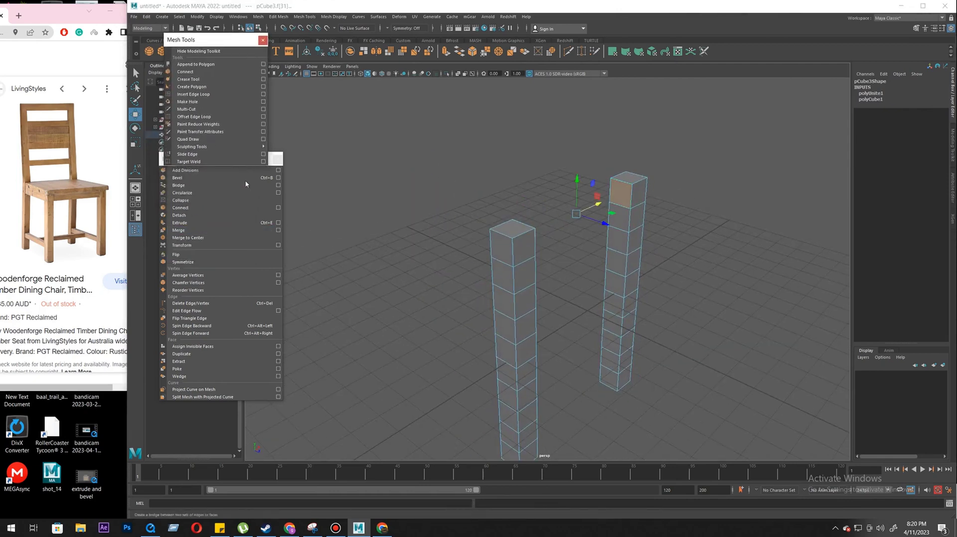
click(161, 158)
drag(203, 159, 198, 215)
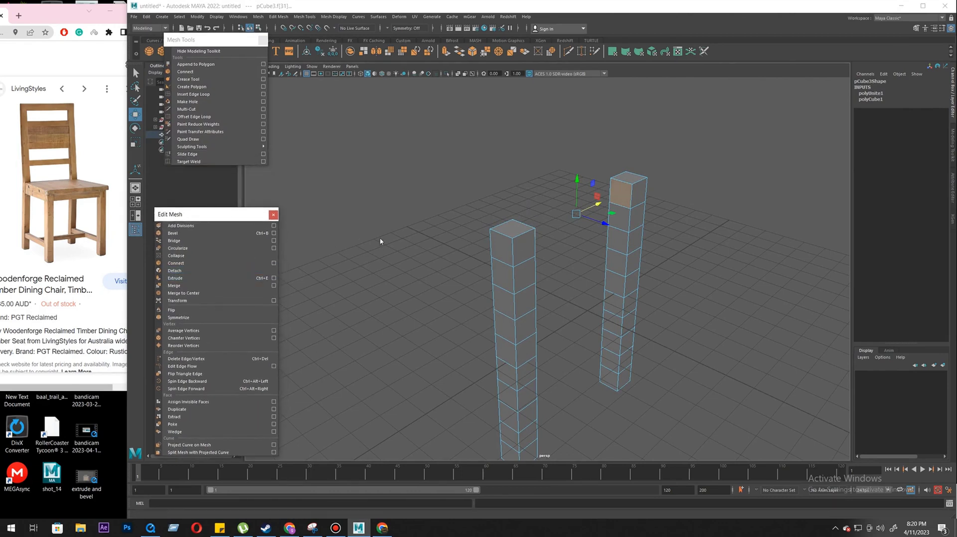
click(274, 242)
click(327, 189)
drag(408, 181, 314, 46)
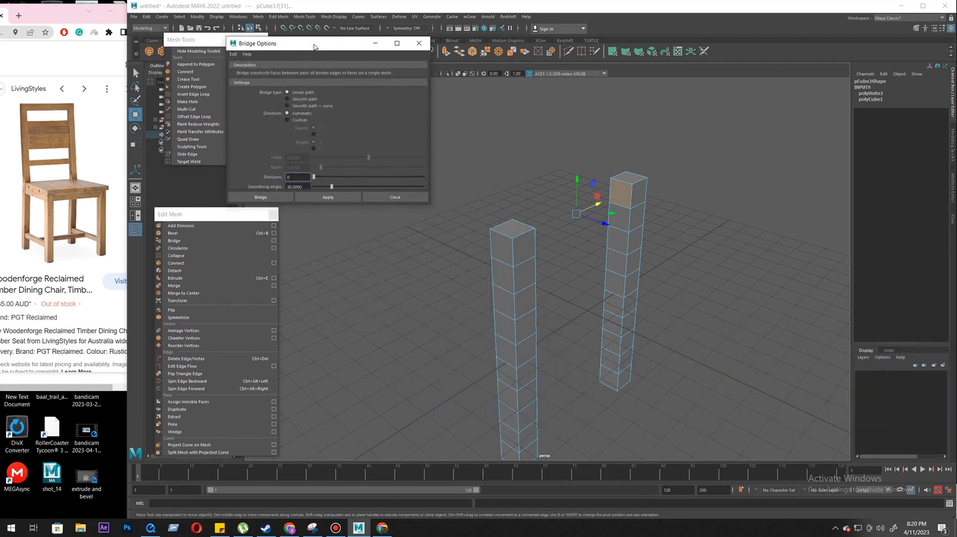
- Try bridging facing faces of the two posts with a linear path and 0 divisions, undoing each bridge
click(338, 200)
alt+drag(617, 329, 619, 246)
key(ctrl+z)
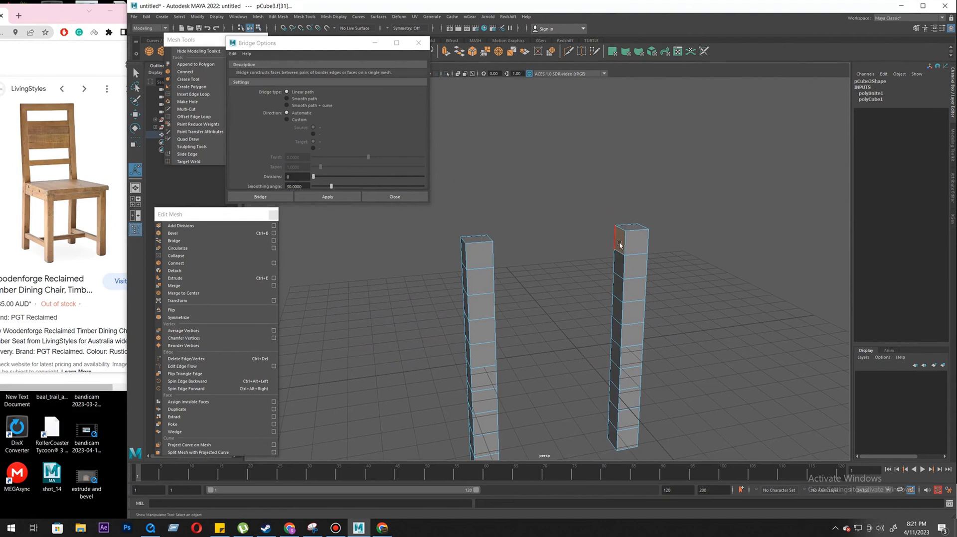
key(q)
alt+drag(536, 306, 493, 298)
click(327, 197)
alt+drag(534, 354, 592, 299)
key(ctrl+z)
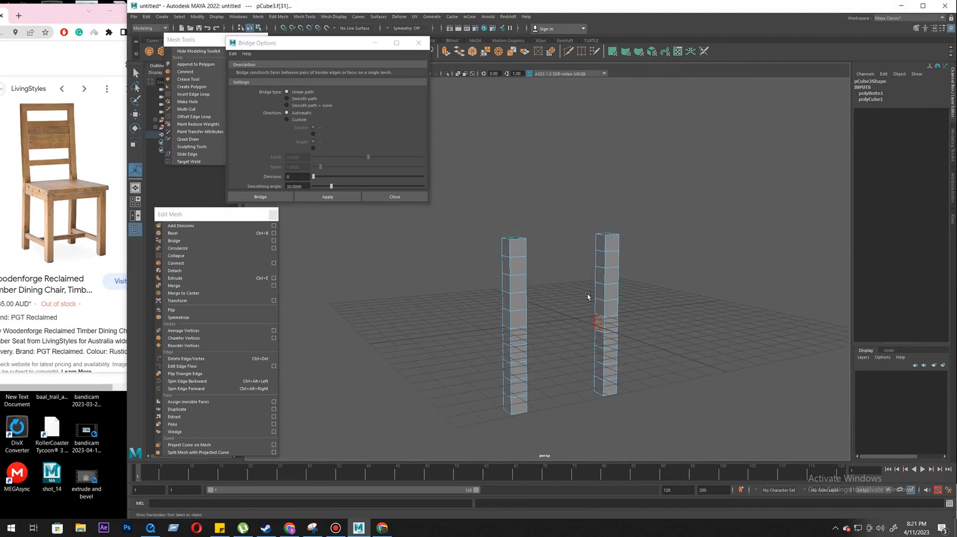
- Try bridging the facing faces at the bottom of the two posts, and undo the attempt
key(q)
alt+drag(551, 402, 620, 414)
click(327, 197)
key(ctrl+z)
key(ctrl+z)
key(ctrl+z)
key(ctrl+z)
key(ctrl+z)
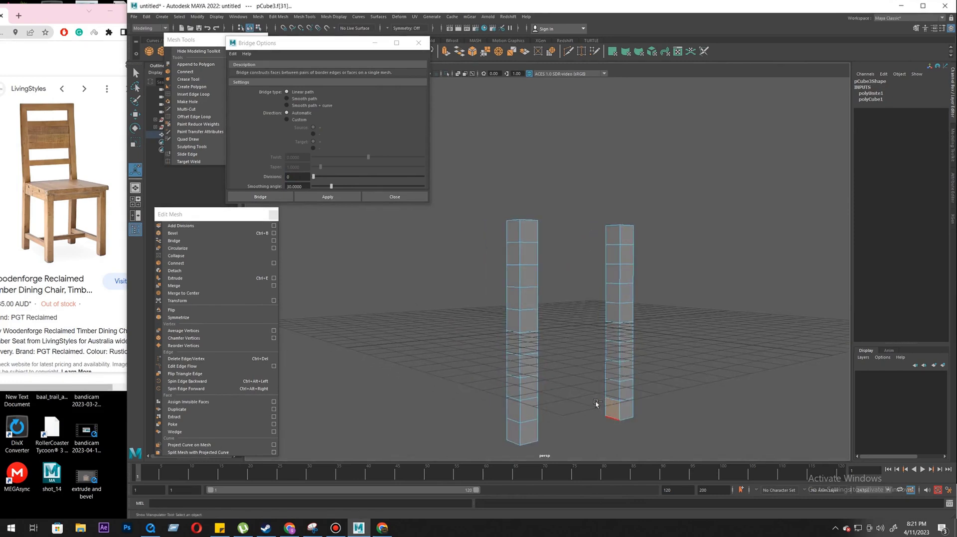
- Bridge the facing top faces of the two posts with a linear crossbar of 3 divisions
key(q)
alt+drag(633, 396, 613, 277)
alt+drag(571, 308, 541, 317)
click(321, 197)
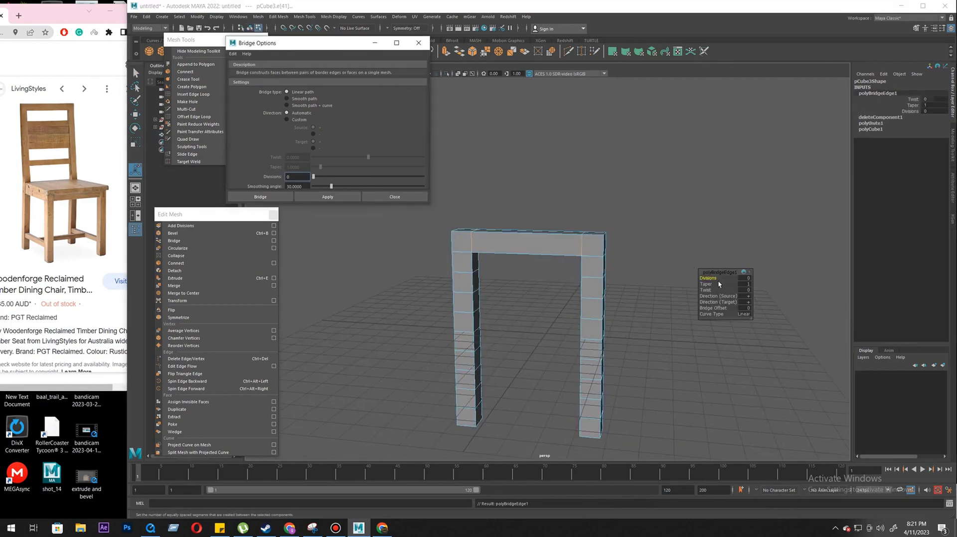
middle_click(697, 244)
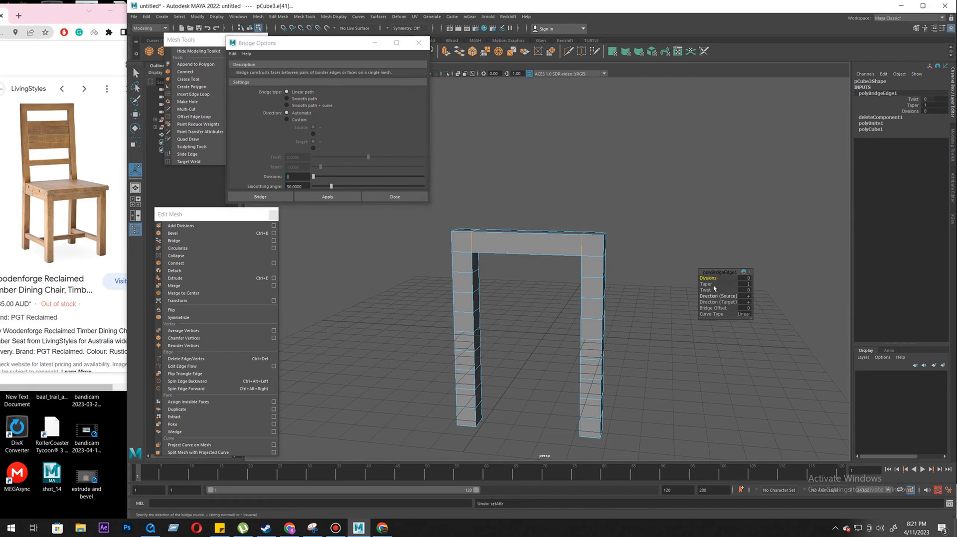
drag(713, 278, 716, 287)
- Try out the crossbar bridge's direction and curve type settings, undoing the changes
drag(705, 289, 718, 295)
alt+drag(581, 297, 493, 248)
key(ctrl+z)
mouse_move(736, 299)
mouse_down()
mouse_move(756, 297)
mouse_move(603, 298)
mouse_move(748, 298)
mouse_up()
key(ctrl+z)
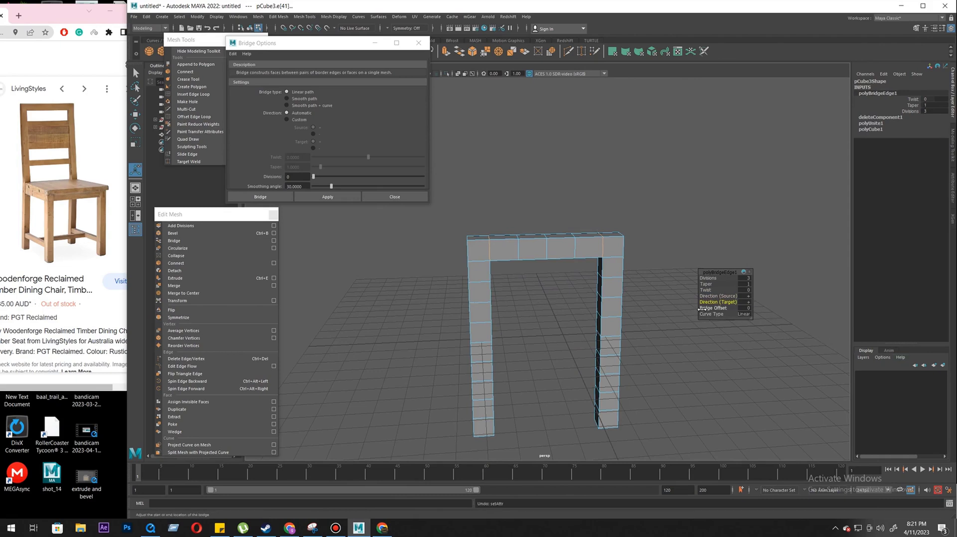
mouse_move(745, 314)
mouse_down()
mouse_move(724, 314)
mouse_move(735, 313)
mouse_up()
drag(805, 327, 708, 339)
alt+drag(707, 339, 688, 346)
alt+right_drag(688, 346, 728, 322)
alt+drag(729, 323, 700, 317)
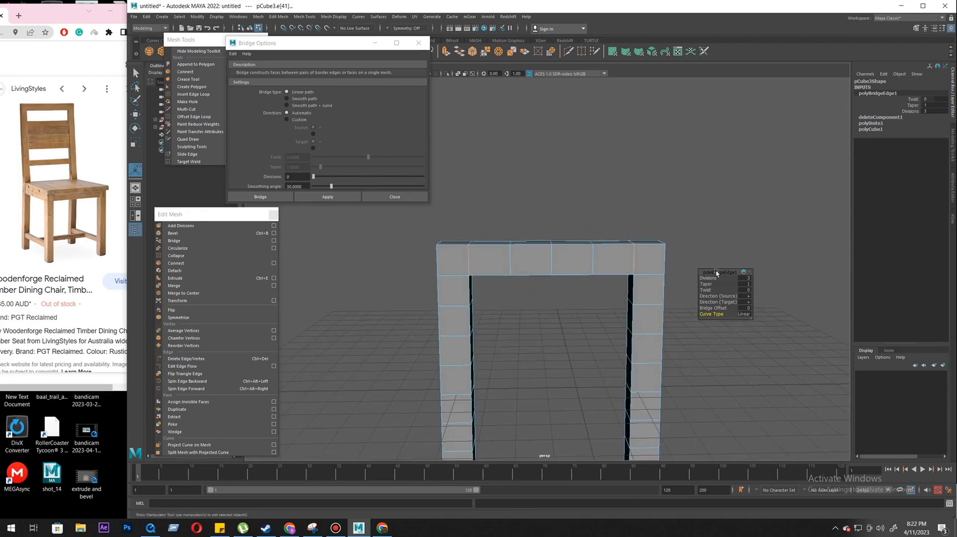
alt+right_drag(679, 341, 576, 355)
alt+drag(577, 354, 564, 332)
- Duplicate the bridged two-post frame in object mode and place the copy parallel to the original
right_drag(546, 262, 690, 163)
alt+drag(532, 296, 599, 323)
click(517, 232)
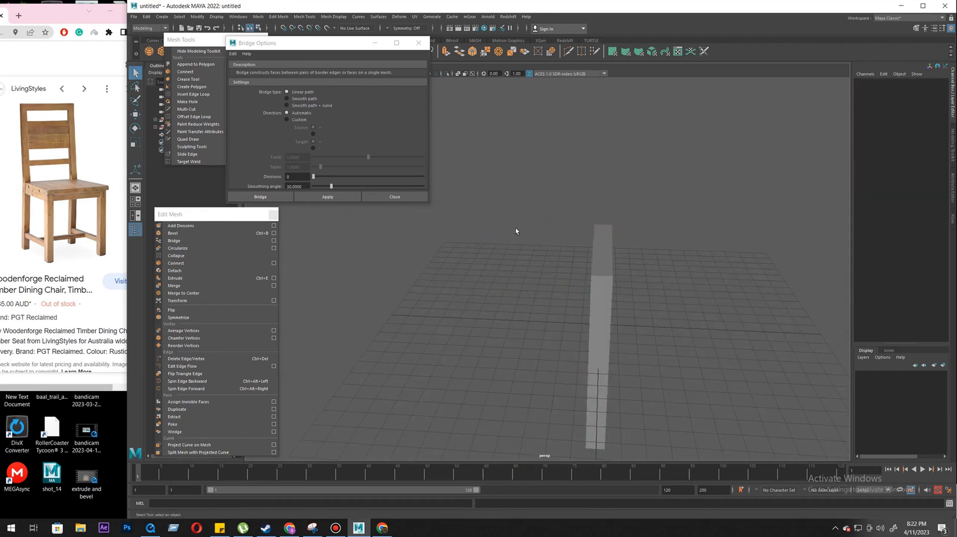
click(607, 252)
alt+drag(602, 287, 511, 330)
key(w)
key(ctrl+d)
- Close the Bridge options, select both frames, and combine them into a single mesh
click(419, 43)
drag(194, 39, 188, 93)
click(615, 259)
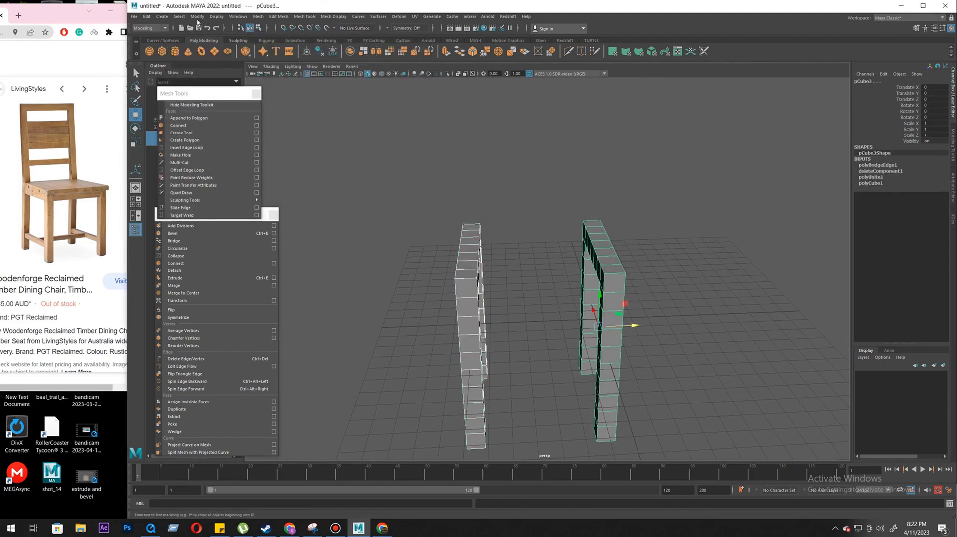
click(241, 20)
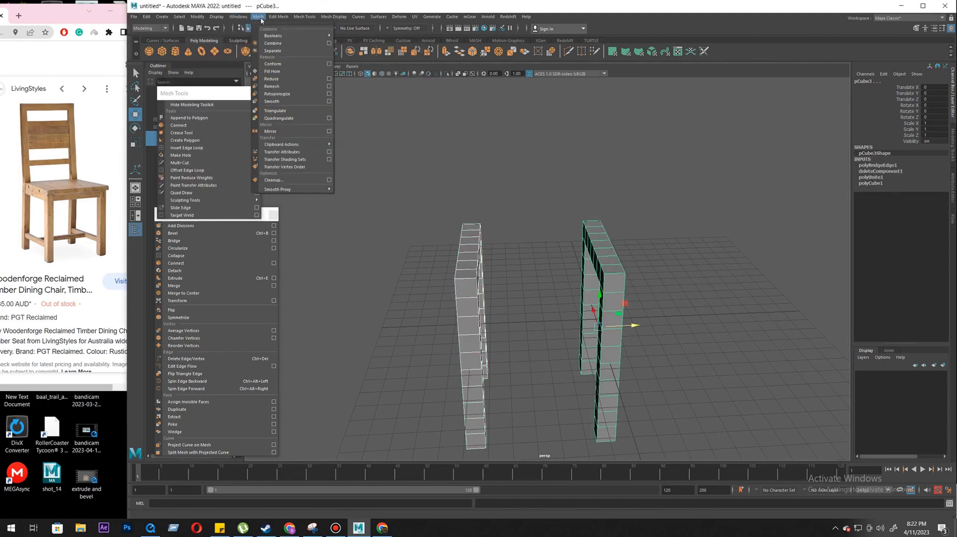
click(288, 49)
alt+drag(554, 259, 464, 234)
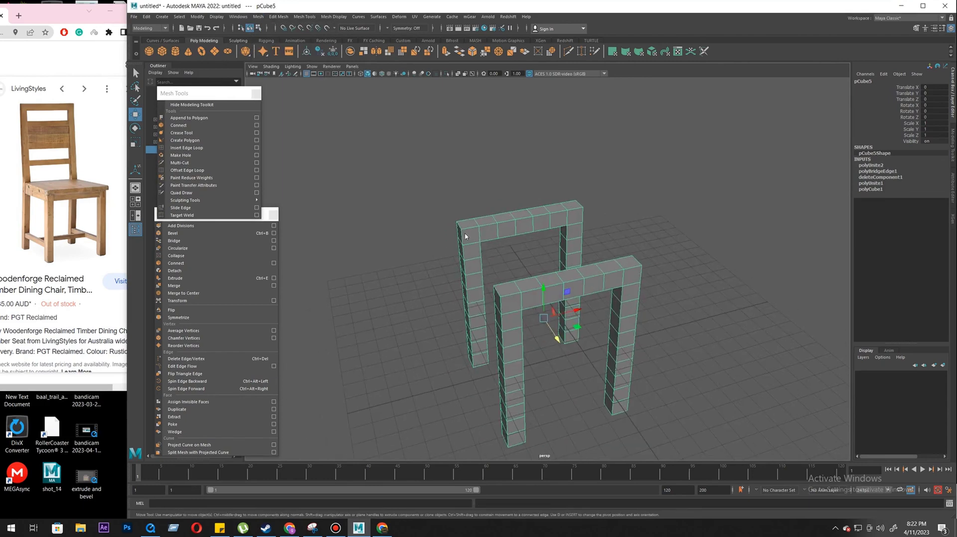
- Bridge the facing top corner faces of the two frames at one end with a subdivided rail
right_drag(469, 231, 471, 273)
click(472, 238)
alt+drag(518, 284, 630, 274)
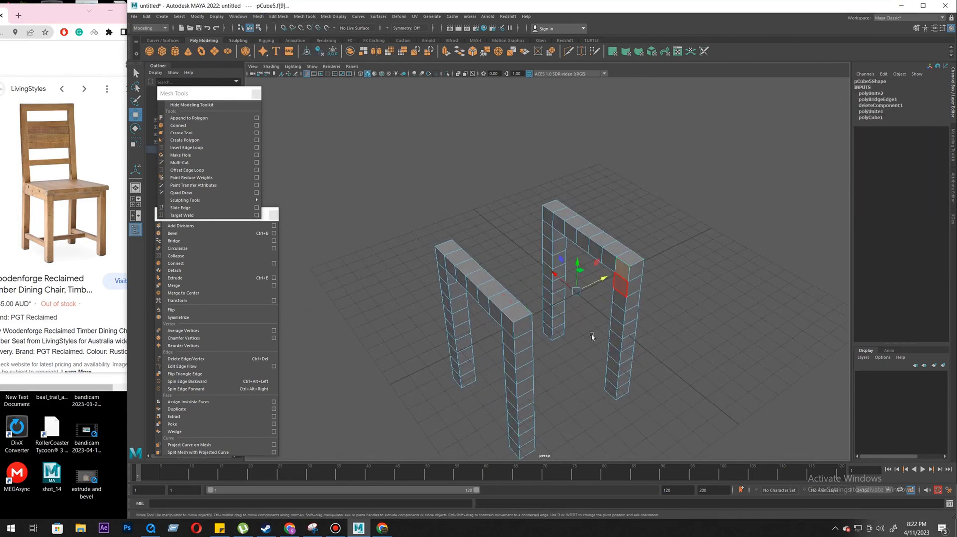
shift+right_click(578, 228)
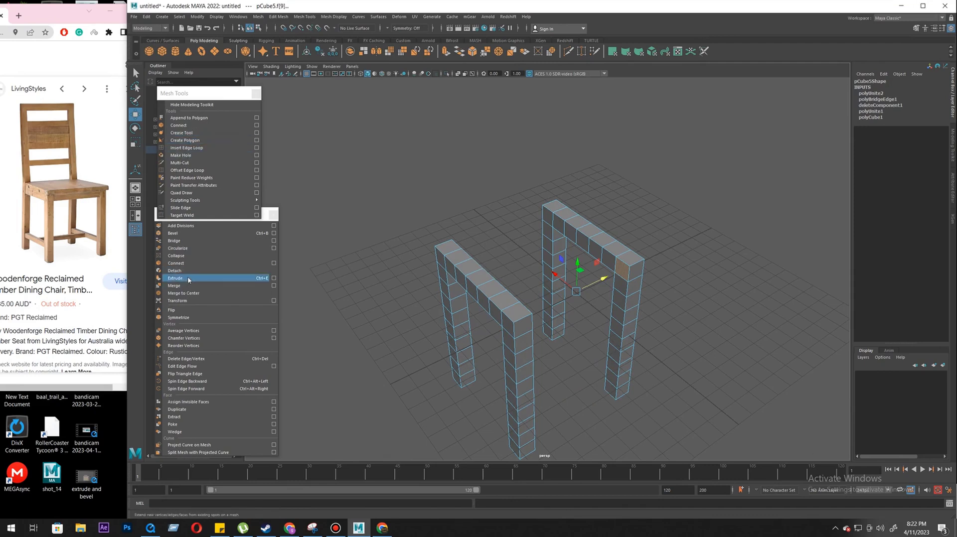
click(189, 241)
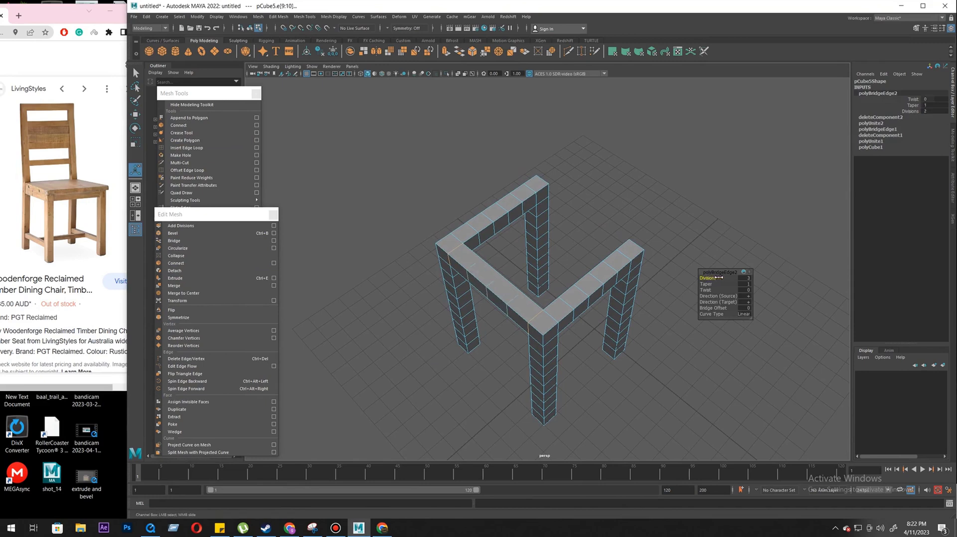
mouse_move(491, 294)
alt+mouse_down()
mouse_move(502, 301)
mouse_move(493, 320)
mouse_move(495, 279)
alt+mouse_up()
- Bridge the top corner faces at the open end with 4 divisions to close the seat frame, and return to object mode
key(q)
alt+drag(598, 247, 545, 190)
click(586, 210)
alt+drag(383, 237, 586, 253)
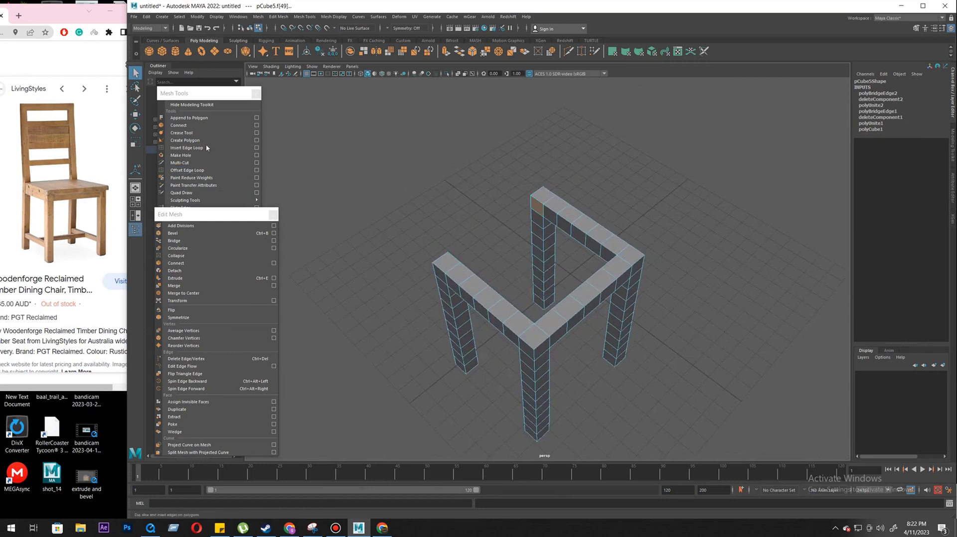
click(174, 241)
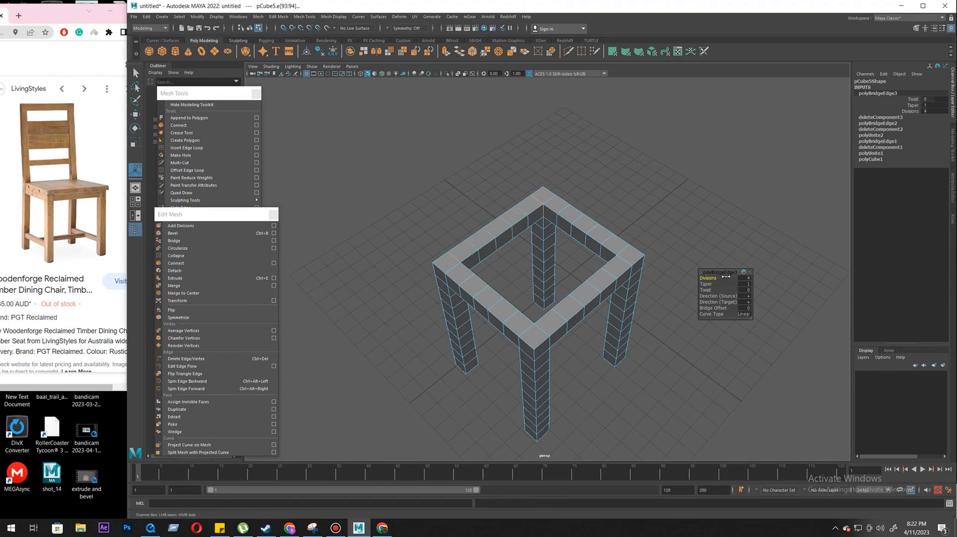
alt+drag(579, 260, 590, 305)
right_drag(523, 327, 795, 208)
- Select the facing faces near the feet of two neighboring legs, one segment above the bottom
alt+drag(615, 394, 680, 329)
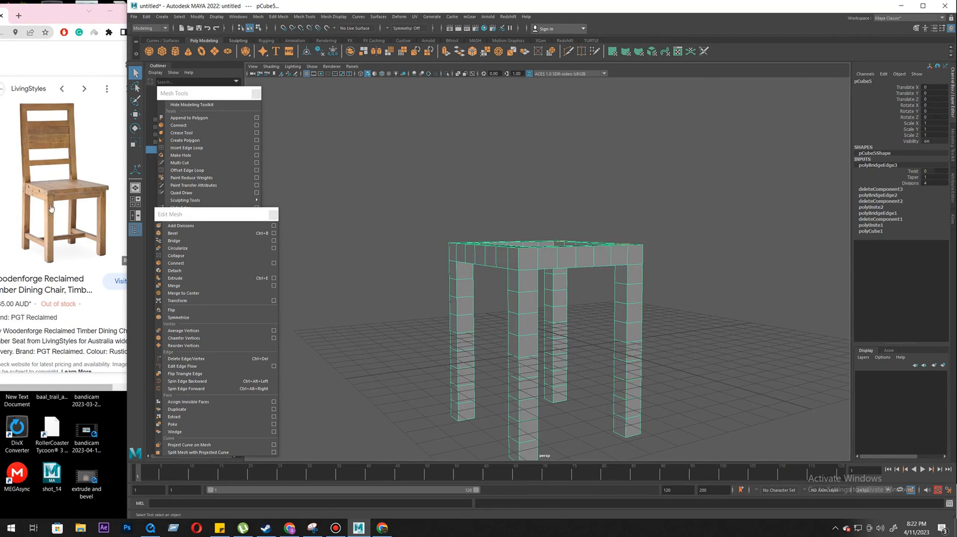
alt+drag(559, 292, 600, 289)
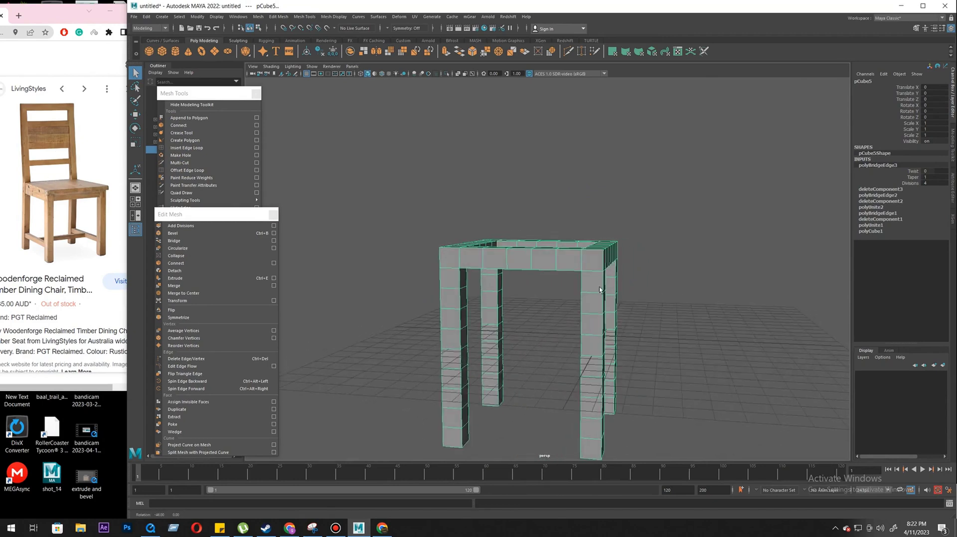
alt+middle_drag(530, 402, 555, 318)
scroll(555, 318, up, 3)
alt+drag(468, 377, 481, 378)
right_drag(477, 351, 475, 363)
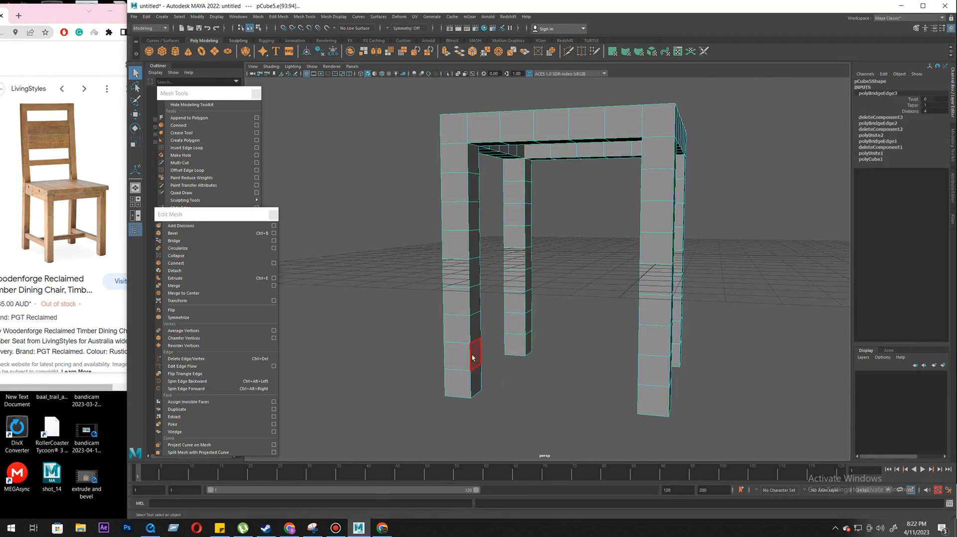
click(474, 359)
alt+drag(476, 358, 653, 381)
alt+drag(659, 340, 583, 374)
- Try bridging the lower faces of the two legs directly with 0 divisions, and undo the bridge
shift+right_click(547, 331)
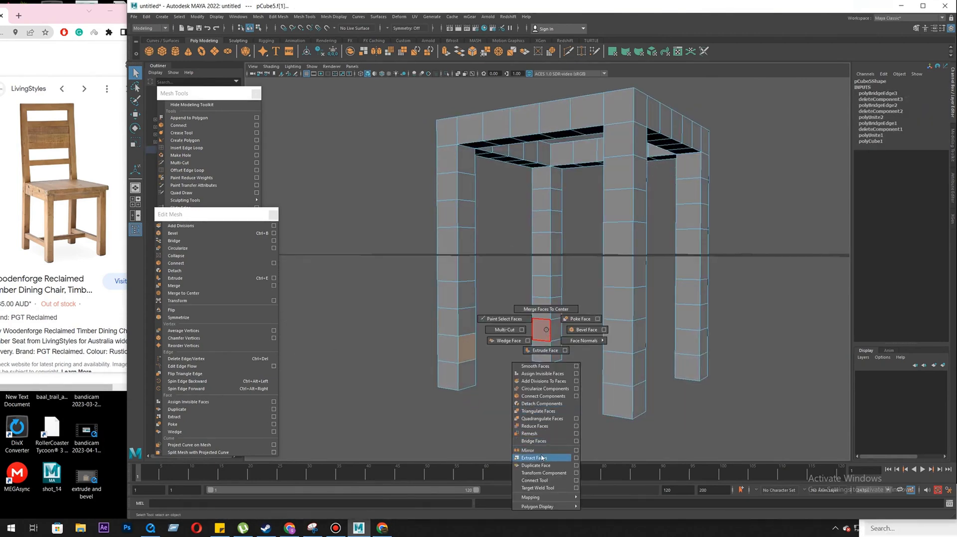
click(547, 330)
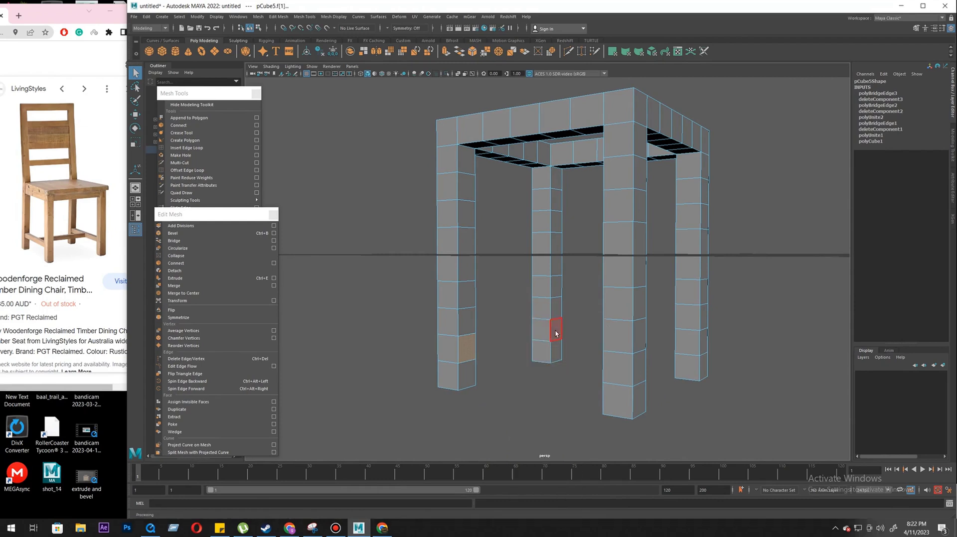
click(174, 241)
alt+drag(543, 330, 553, 385)
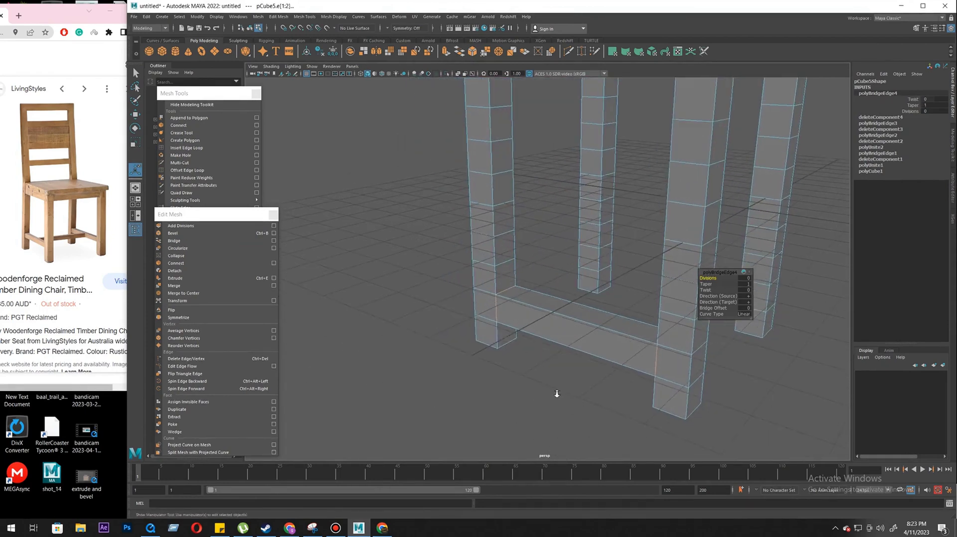
alt+right_drag(553, 385, 588, 388)
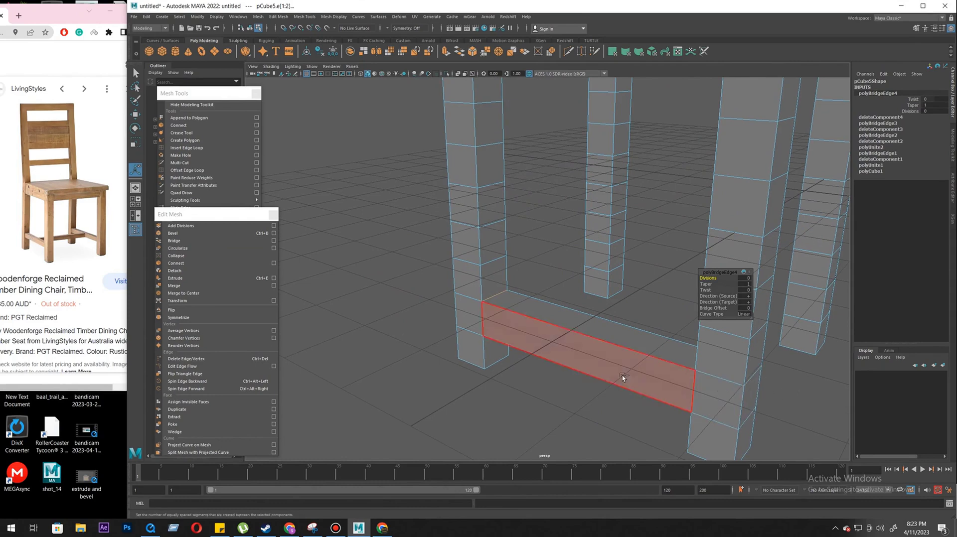
key(ctrl+z)
key(ctrl+z)
- Reselect the two facing leg faces one segment above the feet
mouse_move(496, 312)
alt+mouse_down()
mouse_move(507, 310)
mouse_move(498, 320)
alt+mouse_up()
right_drag(498, 321, 496, 362)
click(477, 312)
alt+drag(749, 344, 623, 349)
shift+click(728, 308)
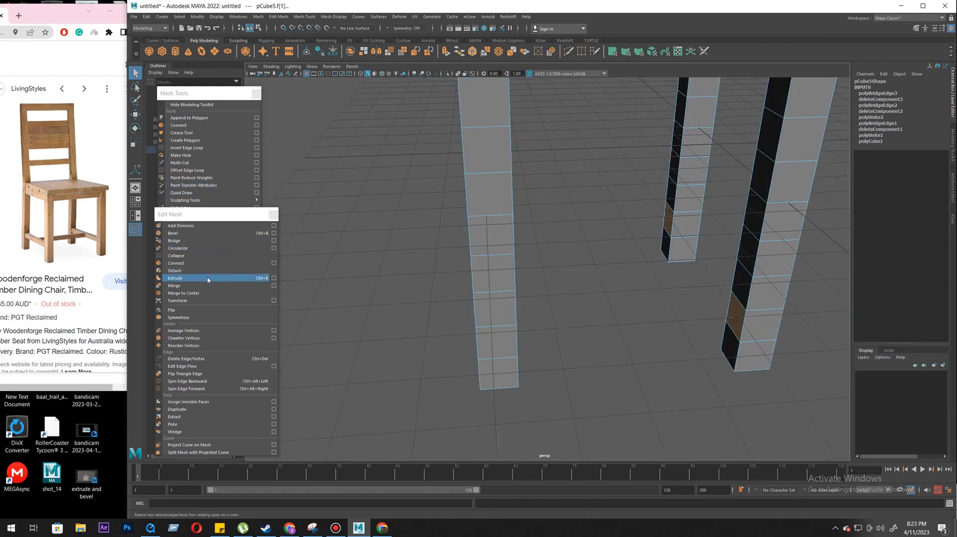
- Extrude the selected lower leg faces with an offset of 0.1 to inset them
click(244, 277)
alt+drag(647, 345, 730, 331)
alt+middle_drag(596, 420, 647, 399)
alt+right_drag(647, 399, 713, 369)
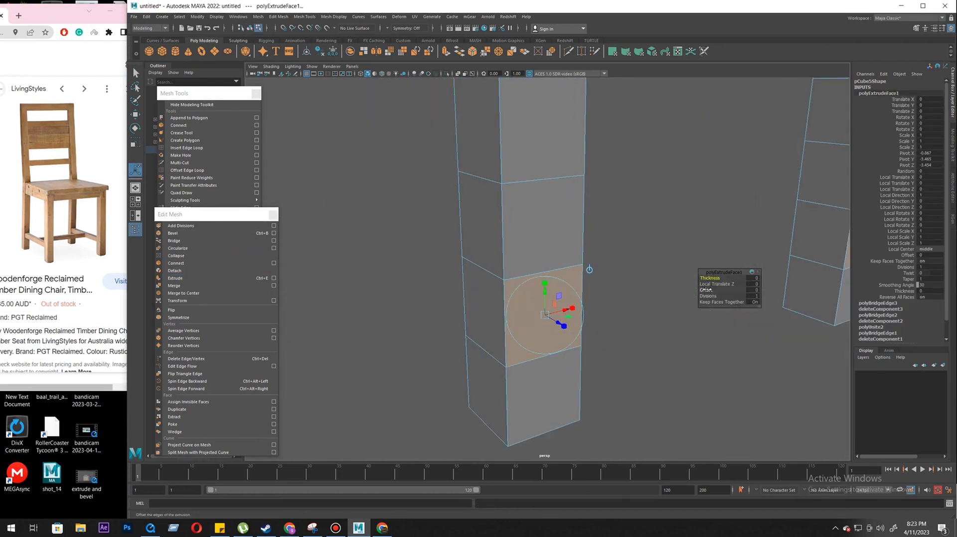
mouse_move(706, 290)
mouse_down()
mouse_move(728, 290)
mouse_move(706, 290)
mouse_up()
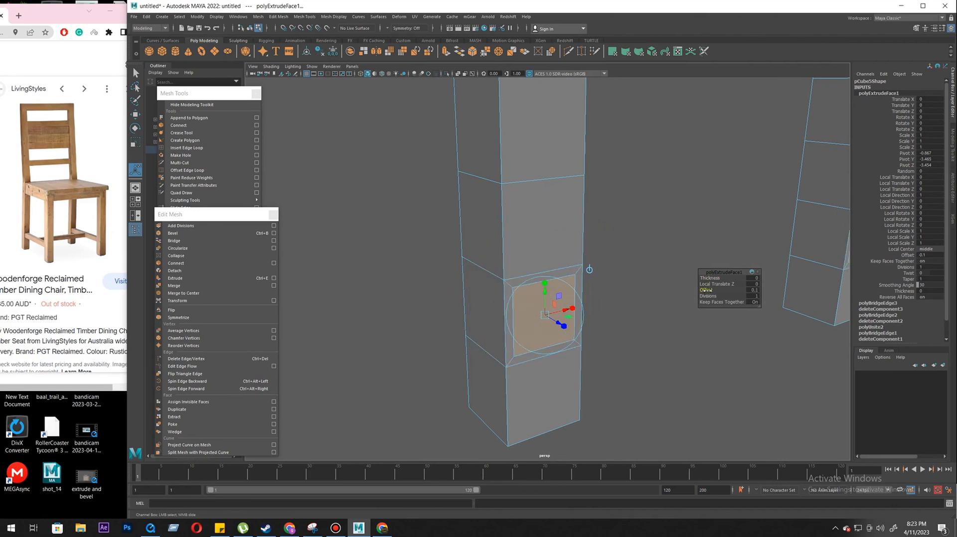
alt+drag(647, 388, 713, 365)
- Bridge the inset faces to form a lower rail between the two legs, then deselect the mesh in object mode
key(w)
shift+click(673, 212)
shift+right_drag(617, 252, 618, 364)
alt+drag(707, 328, 626, 320)
right_drag(593, 323, 689, 253)
click(486, 318)
- Select the chair mesh and set the divisions of the lower rail's bridge to 3
scroll(484, 317, down, 5)
alt+drag(484, 316, 456, 312)
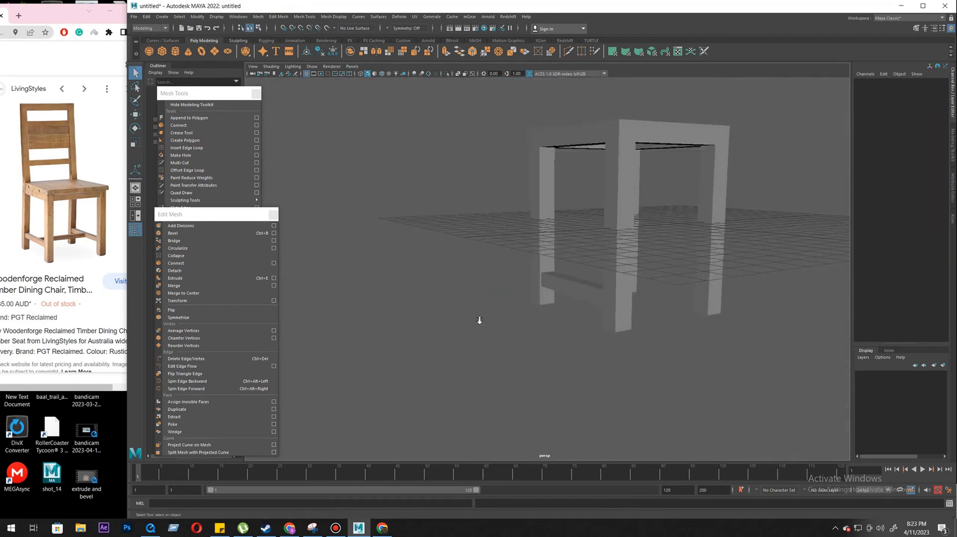
scroll(456, 312, up, 6)
alt+drag(646, 383, 554, 323)
click(548, 294)
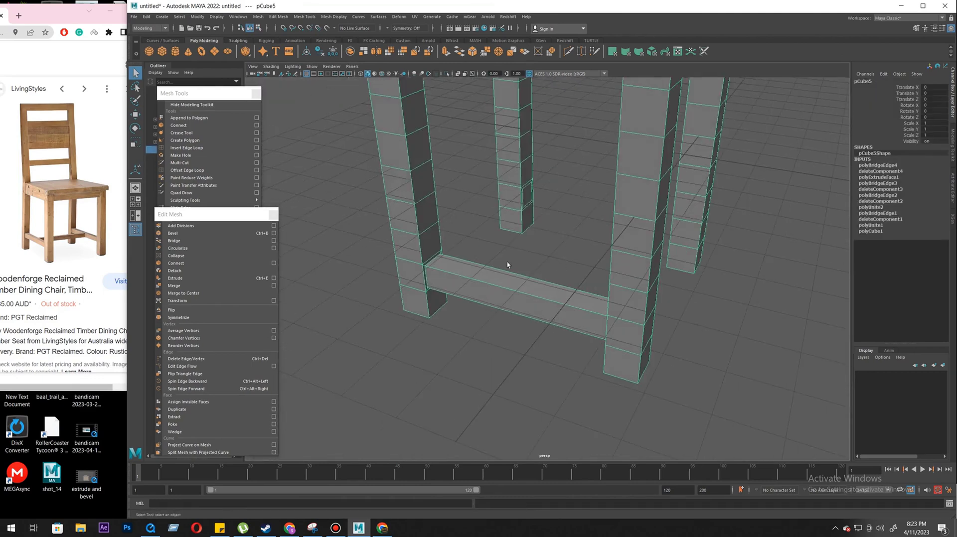
click(878, 165)
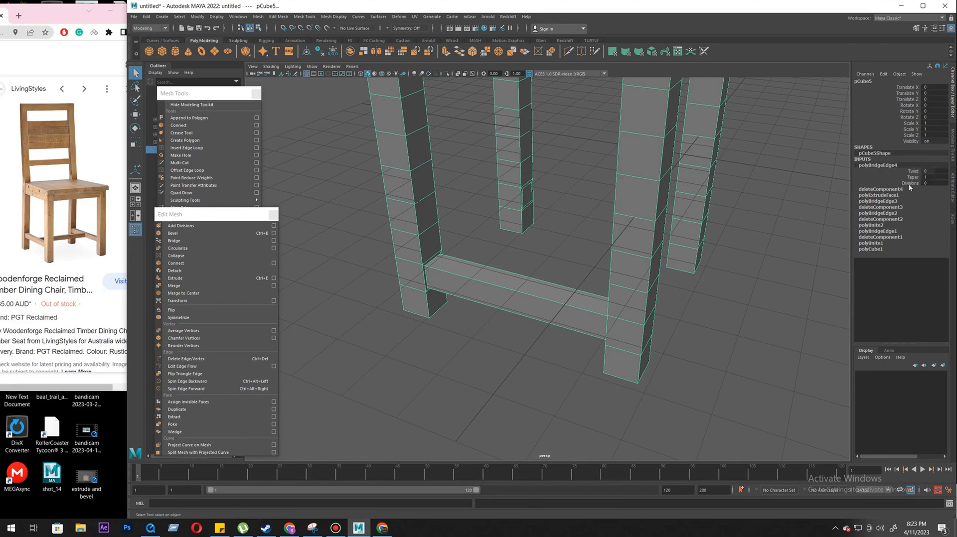
alt+drag(611, 246, 567, 230)
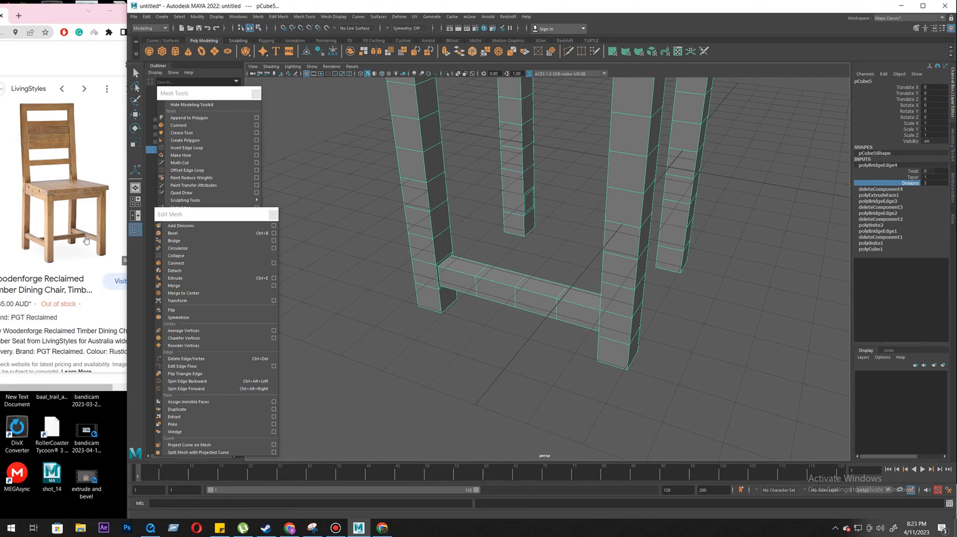
- Compare the subdivided lower rail with the leg segments and reopen its bridge settings to refine the divisions
alt+drag(430, 367, 482, 374)
alt+right_drag(482, 373, 504, 389)
middle_drag(483, 379, 499, 376)
right_drag(491, 309, 489, 331)
click(487, 319)
alt+drag(468, 351, 760, 287)
key(F8)
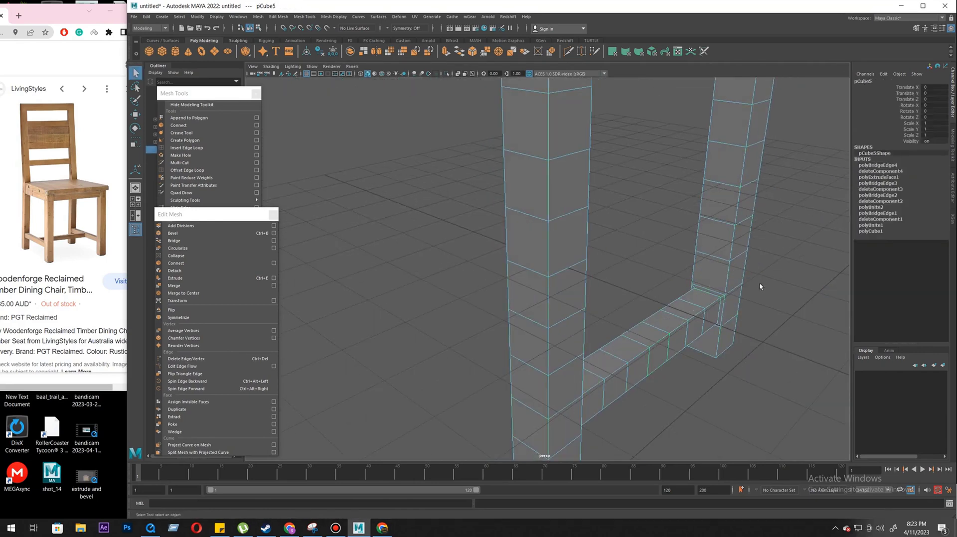
click(877, 165)
- Bridge the facing lower faces of the opposite leg pair into a second rail with 6 divisions
alt+right_drag(726, 293, 736, 377)
alt+drag(737, 377, 410, 310)
right_drag(409, 310, 409, 343)
click(419, 307)
alt+drag(421, 311, 657, 332)
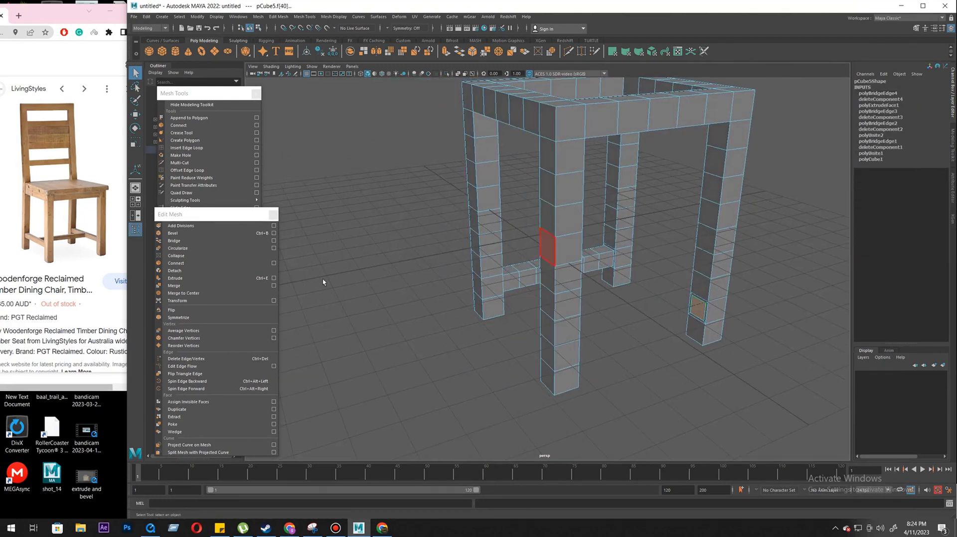
click(202, 241)
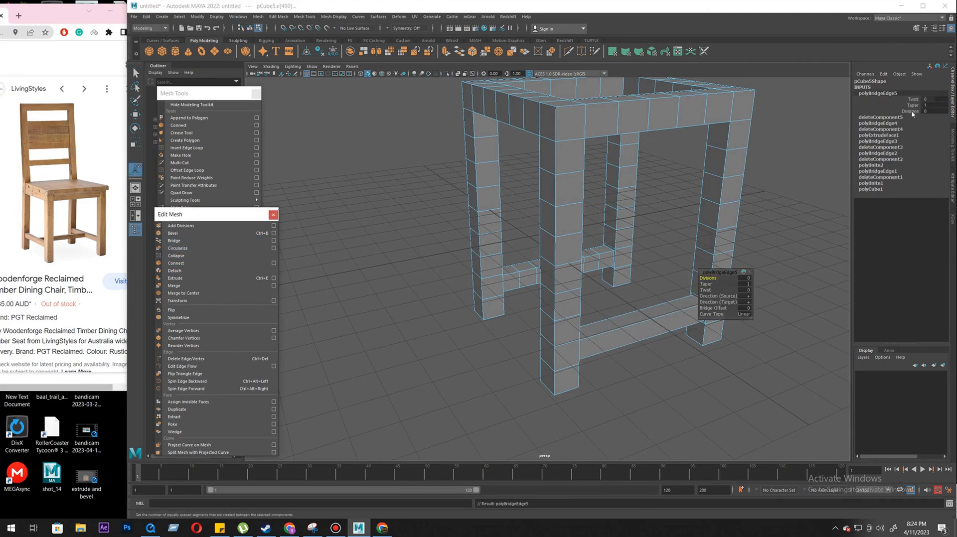
drag(706, 278, 713, 278)
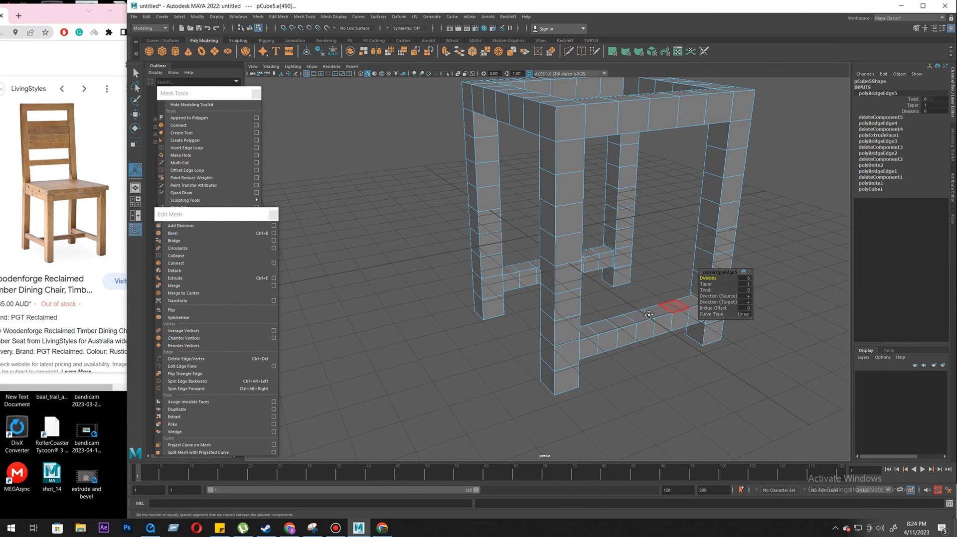
- Bridge the facing middle faces of the two lower rails into a crossbar, then deselect the mesh in object mode
alt+drag(657, 314, 594, 281)
key(q)
click(565, 274)
alt+drag(509, 325, 554, 245)
click(174, 240)
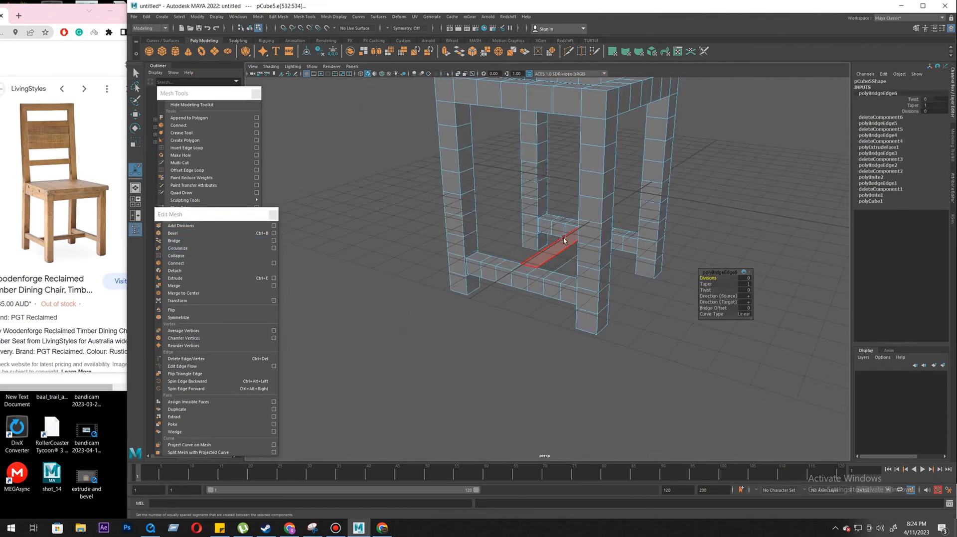
right_drag(531, 267, 573, 249)
click(630, 382)
scroll(630, 382, down, 5)
alt+drag(613, 349, 539, 280)
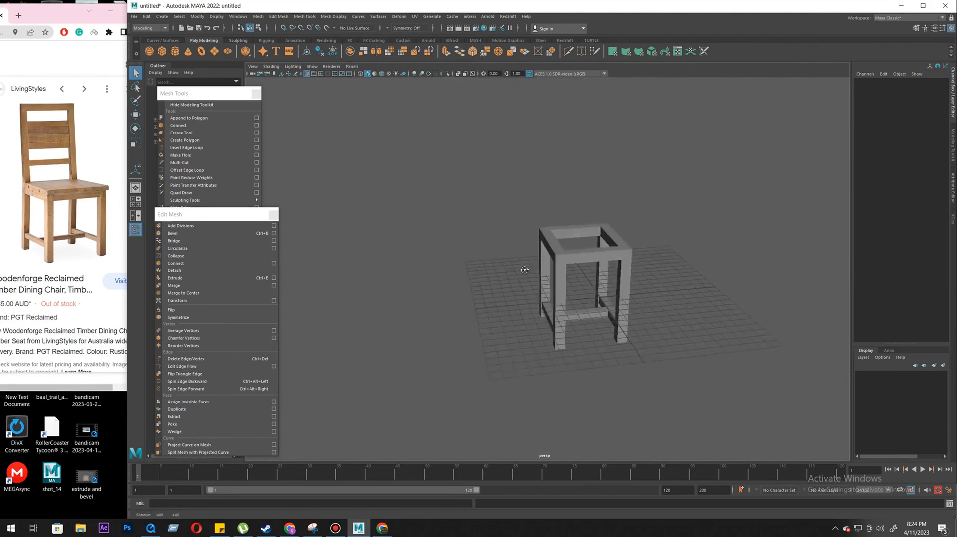
- Create a polygon cube, raise it to the seat frame's height and set its width to 7.8
click(528, 214)
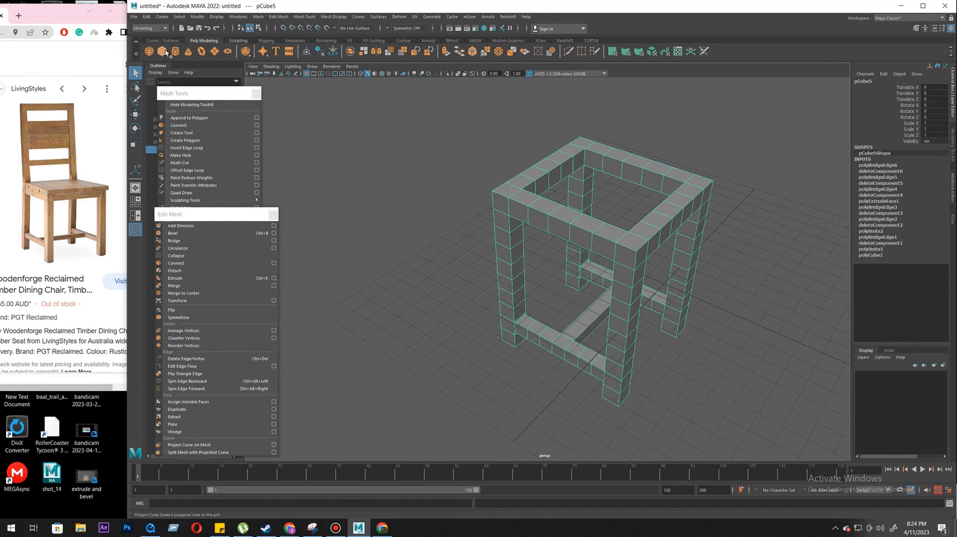
click(164, 51)
alt+drag(588, 384, 633, 334)
scroll(633, 334, down, 3)
key(w)
drag(621, 262, 648, 344)
click(871, 165)
click(912, 171)
middle_drag(646, 222, 681, 224)
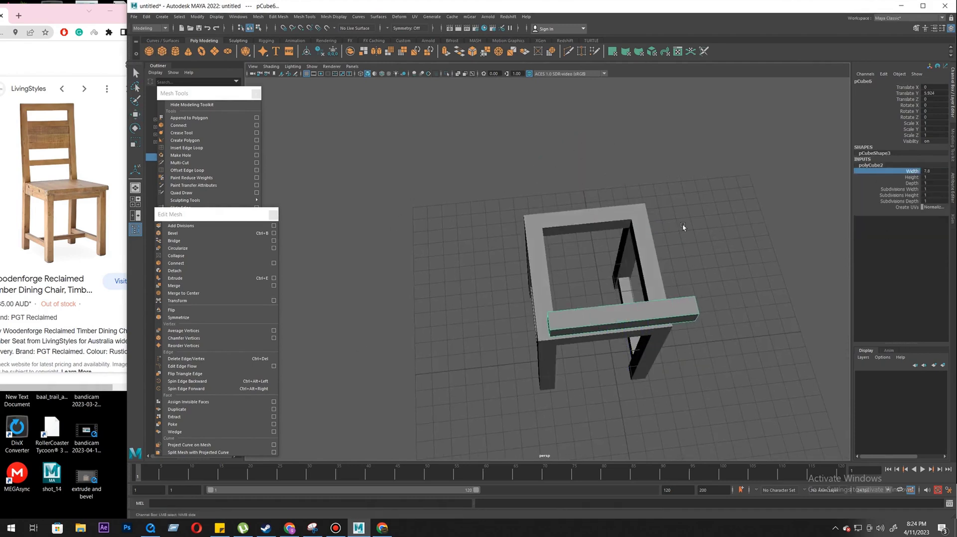
- Set the seat cube's width to 8.7 and depth to 4.8, and move it over the frame
alt+drag(681, 223, 673, 144)
key(w)
drag(639, 236, 623, 237)
click(913, 171)
middle_drag(696, 188, 700, 188)
alt+drag(700, 188, 800, 217)
click(911, 184)
middle_drag(660, 217, 686, 220)
key(w)
drag(619, 208, 619, 212)
drag(662, 221, 594, 177)
- Flatten the seat slab to a Y scale of 0.664 and lower it onto the seat frame
key(r)
drag(559, 194, 560, 207)
key(w)
drag(559, 192, 553, 251)
key(r)
key(w)
drag(610, 228, 620, 223)
drag(613, 273, 620, 283)
key(r)
key(w)
drag(615, 273, 624, 287)
- Stretch the seat slab to a Z scale of 1.628 so it covers the frame's depth
alt+drag(561, 293, 671, 248)
alt+drag(672, 249, 672, 294)
key(r)
drag(668, 213, 447, 279)
key(w)
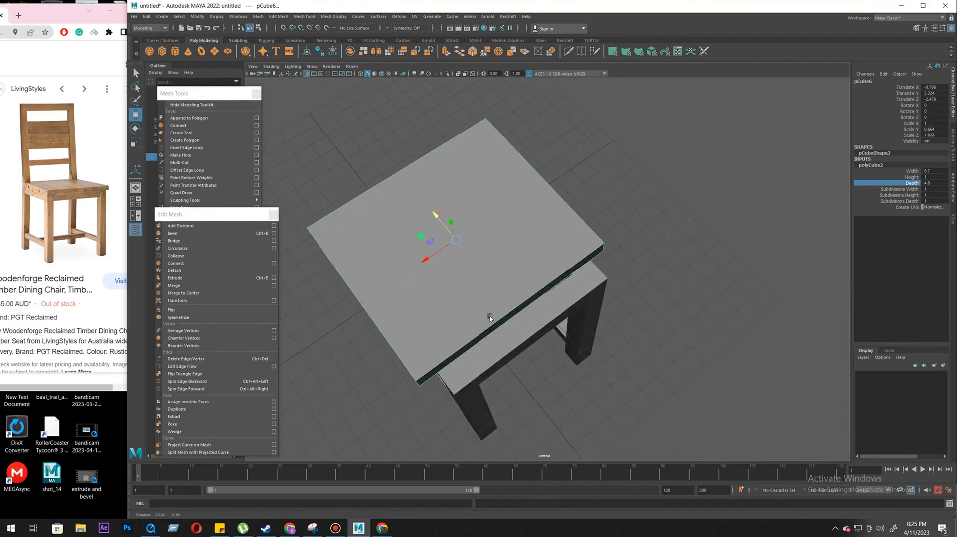
- Select the top faces of the two rear legs in face mode and start extruding them
click(550, 326)
alt+drag(525, 325, 506, 339)
right_drag(506, 340, 505, 371)
click(511, 283)
alt+drag(541, 336, 599, 294)
click(585, 288)
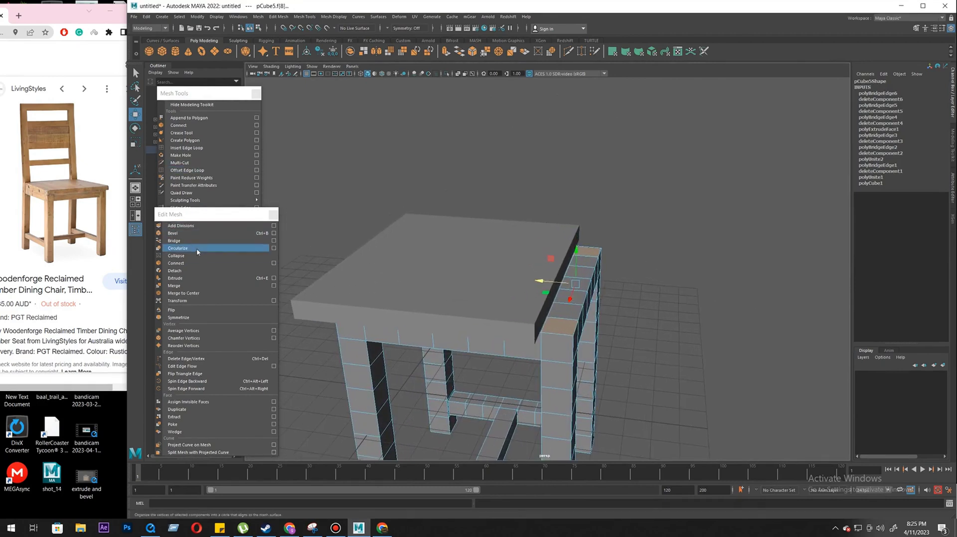
click(199, 281)
- Set the rear-leg extrusion's Local Translate Z to 10 to form the tall back posts
scroll(581, 329, down, 2)
alt+drag(581, 327, 597, 69)
alt+middle_drag(628, 241, 620, 299)
alt+drag(620, 299, 549, 280)
scroll(593, 304, down, 4)
click(534, 262)
alt+drag(542, 238, 717, 306)
click(714, 284)
middle_drag(714, 285, 714, 290)
text(10)
key(Return)
- Set the back-post extrusion's divisions to 8 and return to object mode
scroll(660, 387, up, 4)
alt+drag(660, 387, 692, 320)
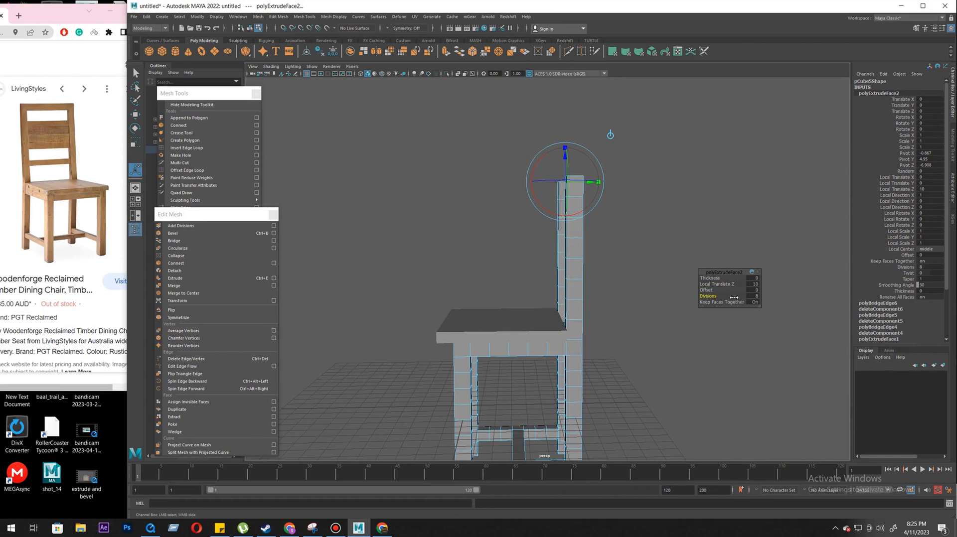
alt+drag(528, 281, 628, 277)
key(w)
right_drag(628, 277, 641, 263)
alt+drag(613, 264, 557, 184)
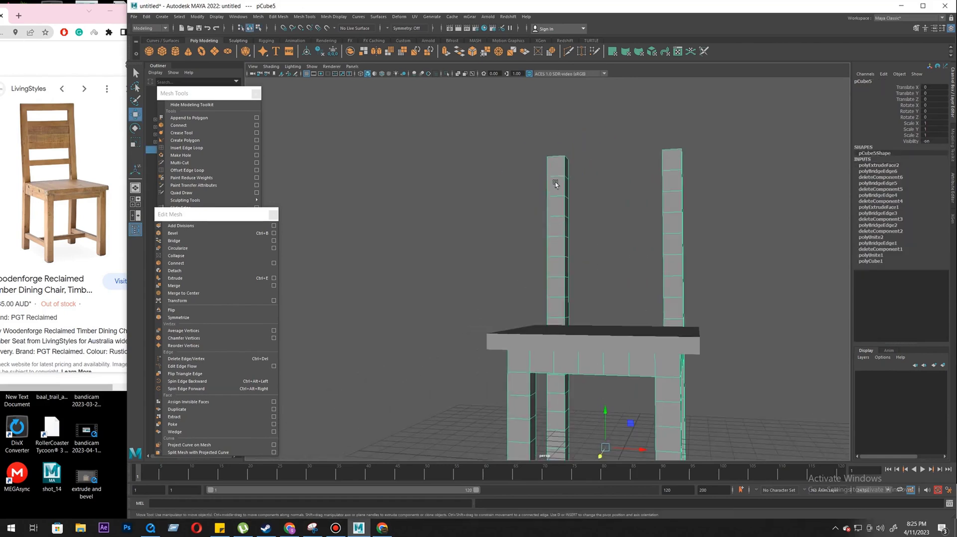
- Select several facing inner faces along the two back posts in face mode
right_drag(572, 153, 574, 167)
click(572, 170)
alt+drag(571, 170, 645, 191)
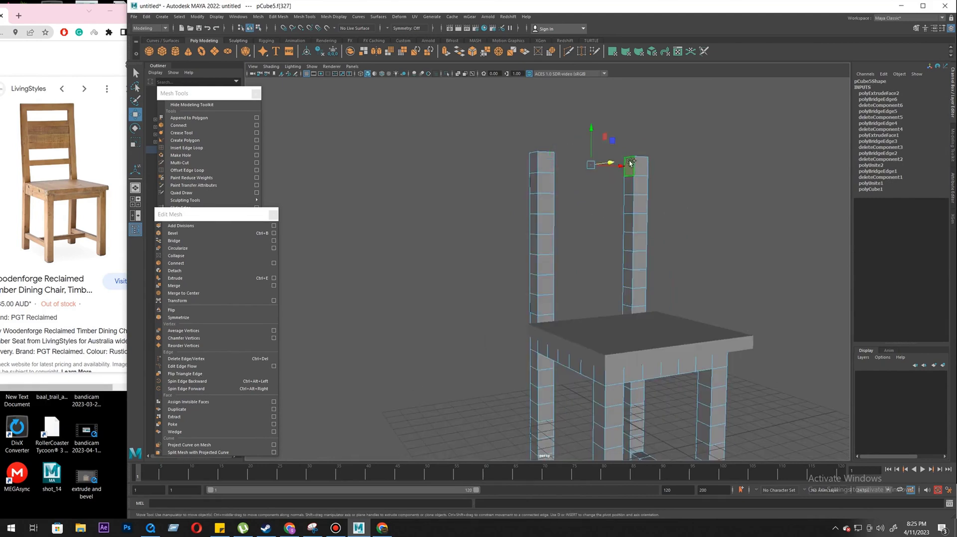
alt+drag(589, 257, 642, 261)
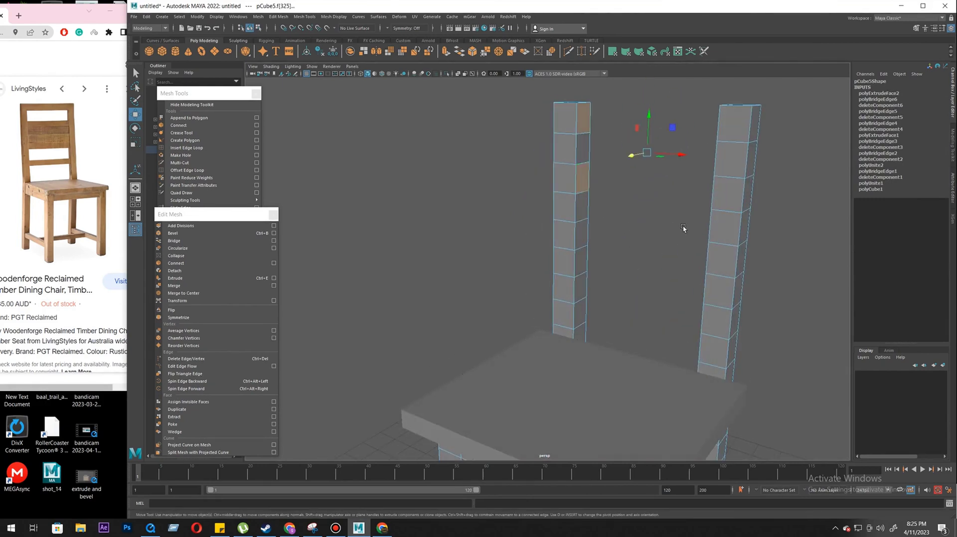
alt+drag(668, 228, 655, 180)
alt+drag(582, 277, 541, 274)
shift+click(588, 243)
alt+drag(588, 244, 546, 287)
shift+click(586, 211)
alt+drag(586, 262, 690, 284)
alt+drag(658, 228, 630, 215)
click(582, 294)
- Try to bridge all the selected inner post faces at once, and undo the bridge
shift+right_drag(600, 240, 600, 334)
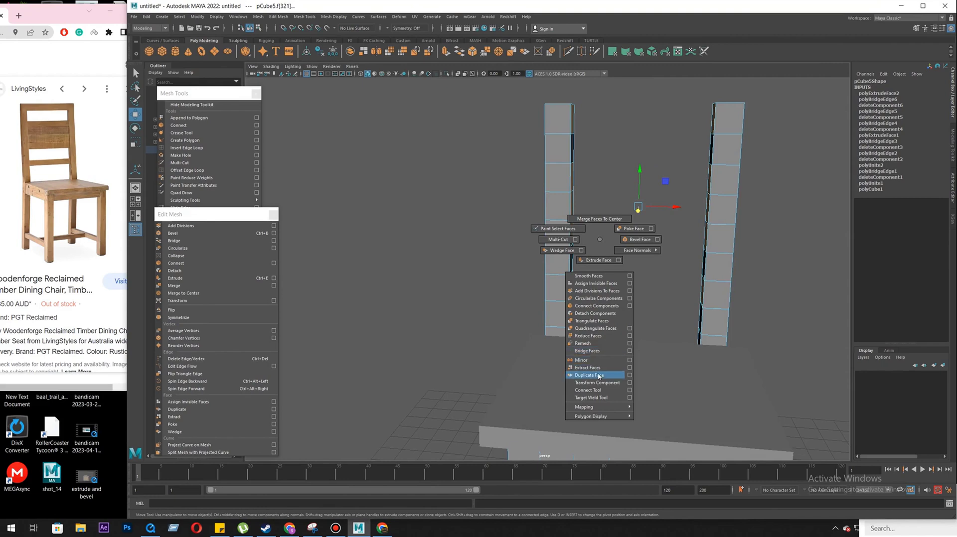
shift+right_drag(602, 241, 602, 240)
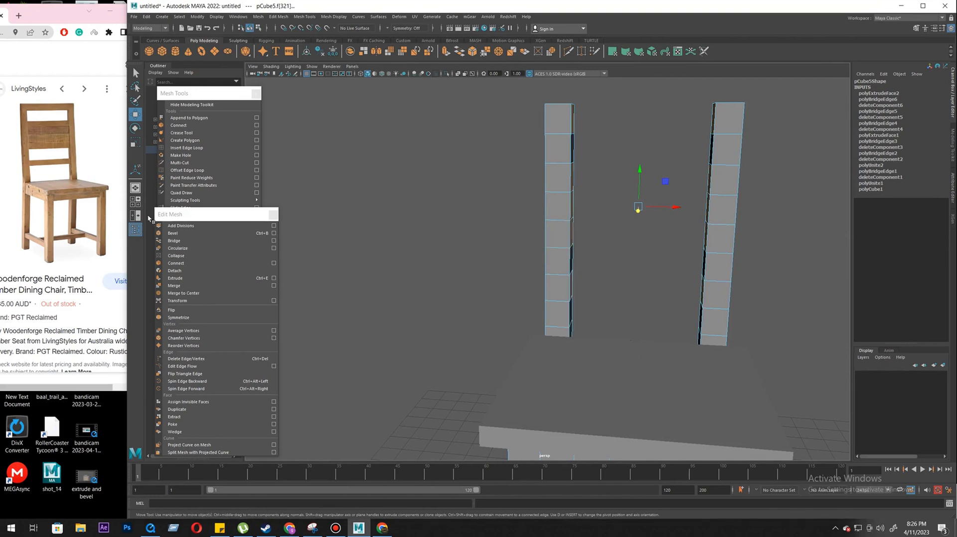
click(175, 241)
alt+drag(633, 230, 584, 200)
alt+drag(550, 321, 575, 295)
key(ctrl+z)
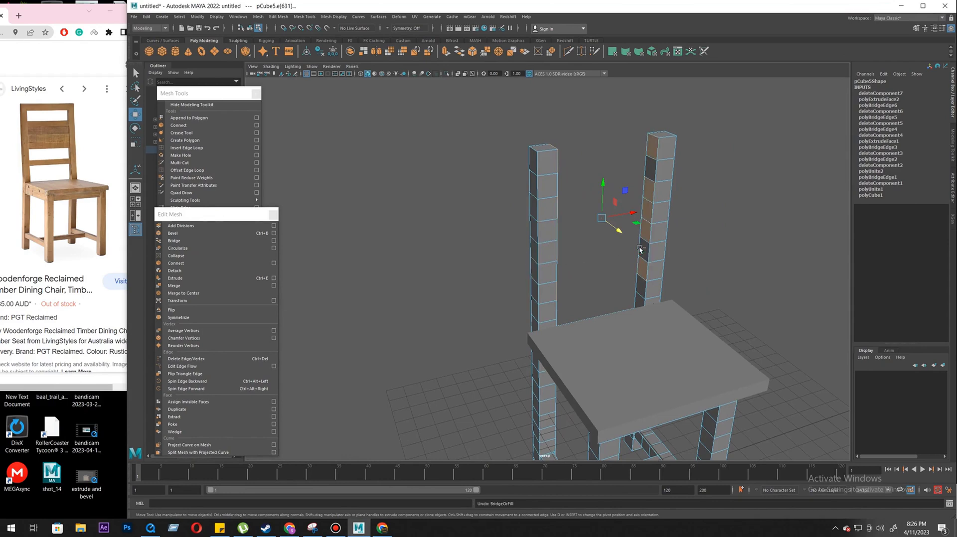
- Bridge the topmost inner faces of the two back posts into a top rail
click(652, 149)
alt+drag(662, 171, 577, 191)
shift+click(576, 165)
shift+right_drag(578, 192, 574, 317)
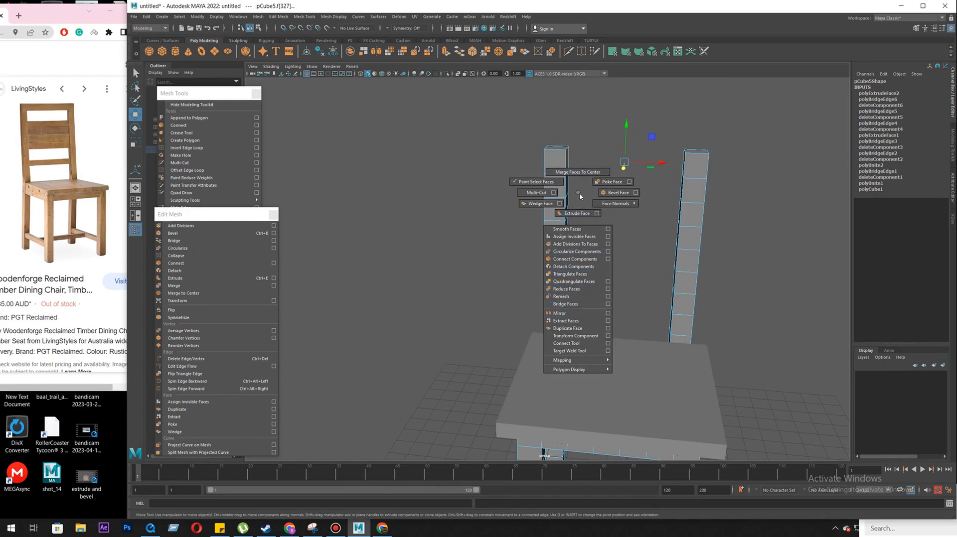
click(173, 240)
alt+middle_drag(580, 216, 592, 280)
- Bridge three adjacent inner faces per post, one segment below the top rail, into a wide back slat
alt+drag(591, 281, 636, 227)
key(q)
click(636, 223)
click(629, 219)
shift+click(626, 247)
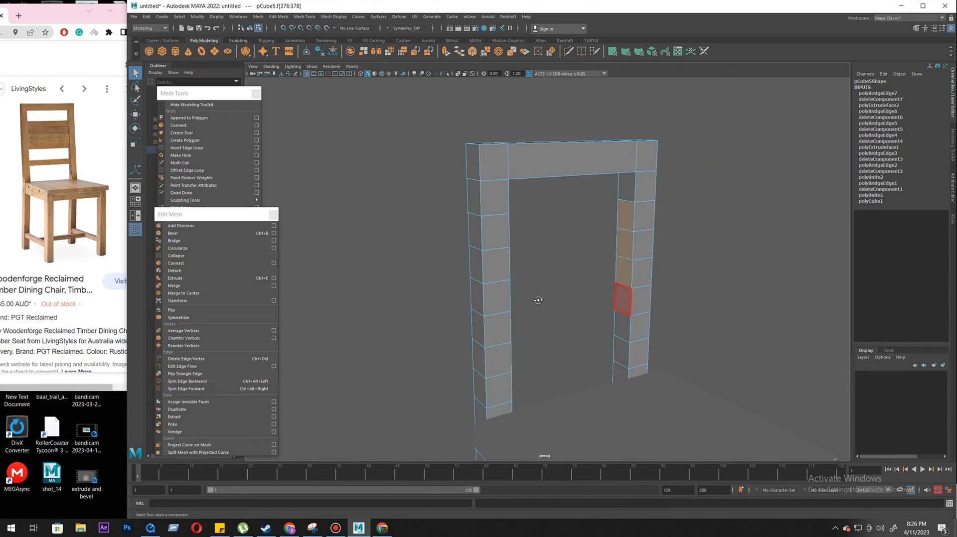
alt+drag(561, 300, 525, 235)
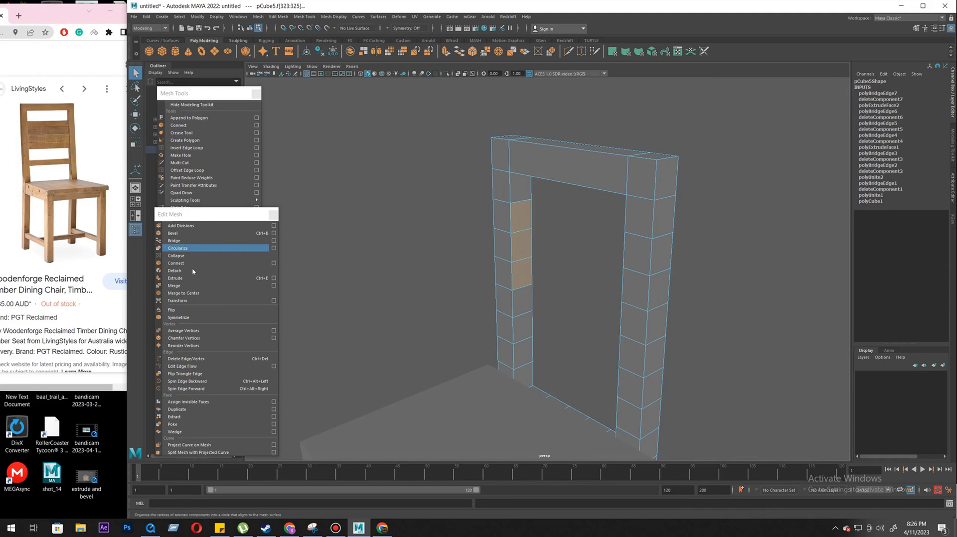
click(189, 242)
alt+drag(485, 343, 609, 380)
alt+middle_drag(609, 380, 618, 334)
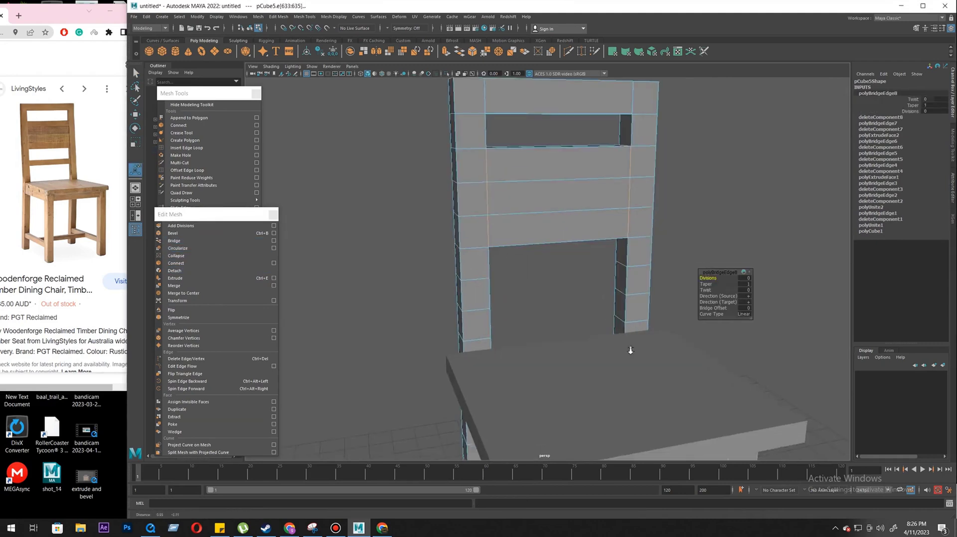
- Bridge the inner post faces one segment below the wide slat into a lower slat, then return to object mode
alt+right_drag(618, 334, 637, 320)
click(638, 297)
mouse_move(567, 304)
alt+mouse_down()
mouse_move(518, 307)
mouse_move(149, 260)
alt+mouse_up()
click(513, 285)
click(175, 242)
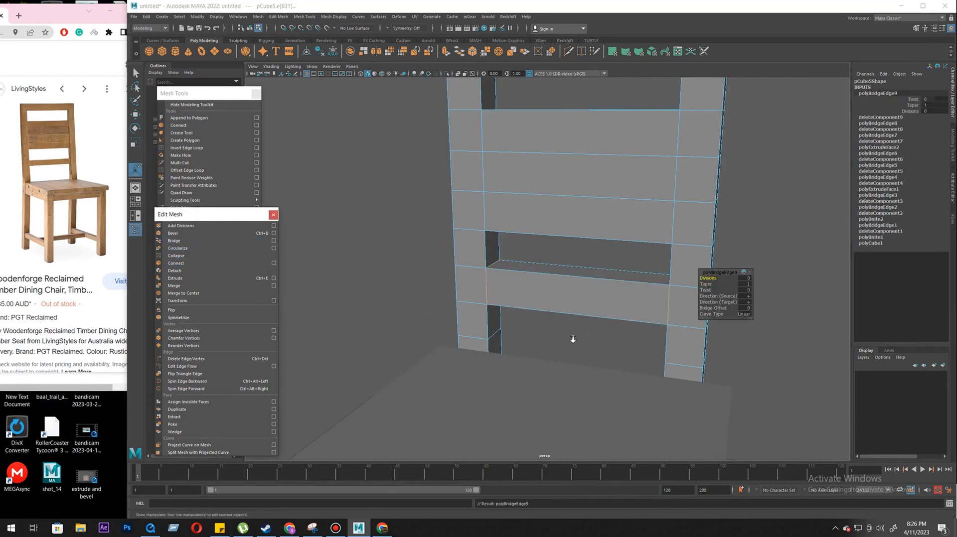
alt+right_drag(592, 342, 531, 279)
alt+drag(531, 279, 545, 250)
right_drag(546, 249, 575, 224)
- Select the seat slab and scale it to 0.891 in X and 0.568 in Y
click(711, 323)
alt+drag(710, 326, 620, 347)
click(549, 370)
alt+right_drag(621, 347, 662, 370)
mouse_move(551, 375)
alt+mouse_down()
mouse_move(559, 386)
mouse_move(580, 346)
mouse_move(545, 372)
mouse_move(565, 373)
alt+mouse_up()
key(r)
mouse_move(605, 301)
mouse_down()
mouse_move(573, 254)
mouse_move(552, 266)
mouse_move(573, 252)
mouse_move(621, 304)
mouse_move(601, 303)
mouse_up()
key(w)
key(r)
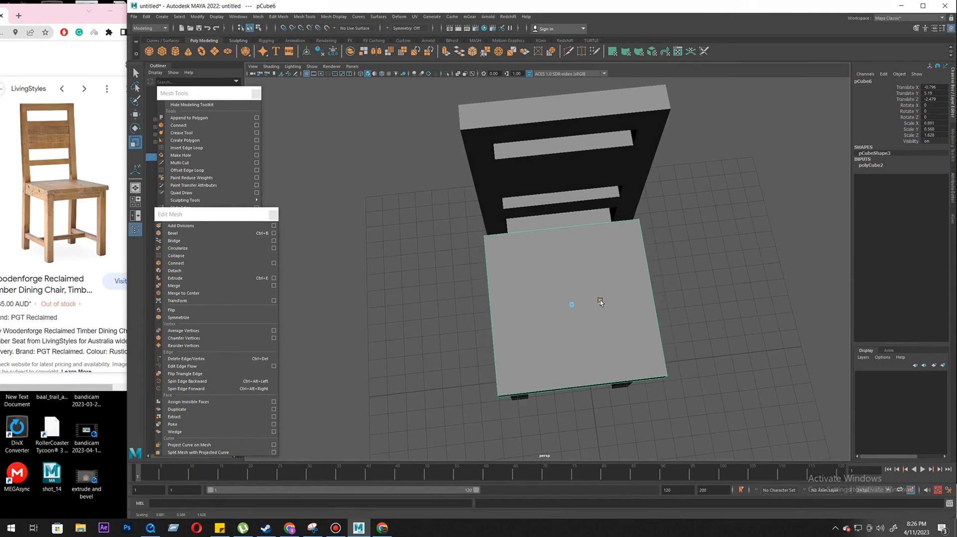
- Resize the seat slab to 0.864 in X and 1.448 in Z, and move it clear above the frame
key(w)
drag(603, 300, 606, 301)
alt+drag(613, 330, 710, 169)
key(w)
scroll(701, 262, up, 3)
alt+drag(701, 262, 666, 339)
scroll(659, 258, up, 2)
- Move the seat slab's pivot to its lower rear corner using point snapping
key(d)
key(d)
alt+drag(656, 240, 653, 277)
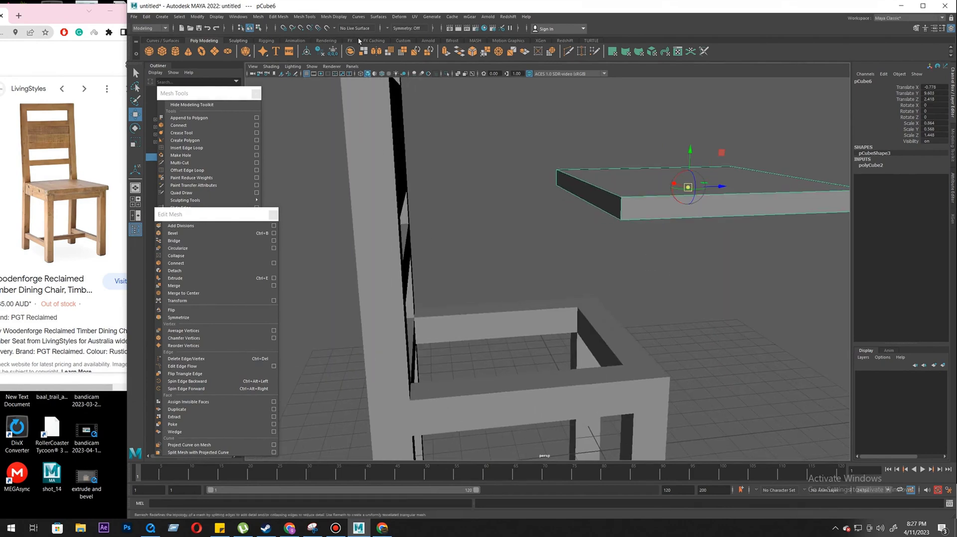
click(615, 214)
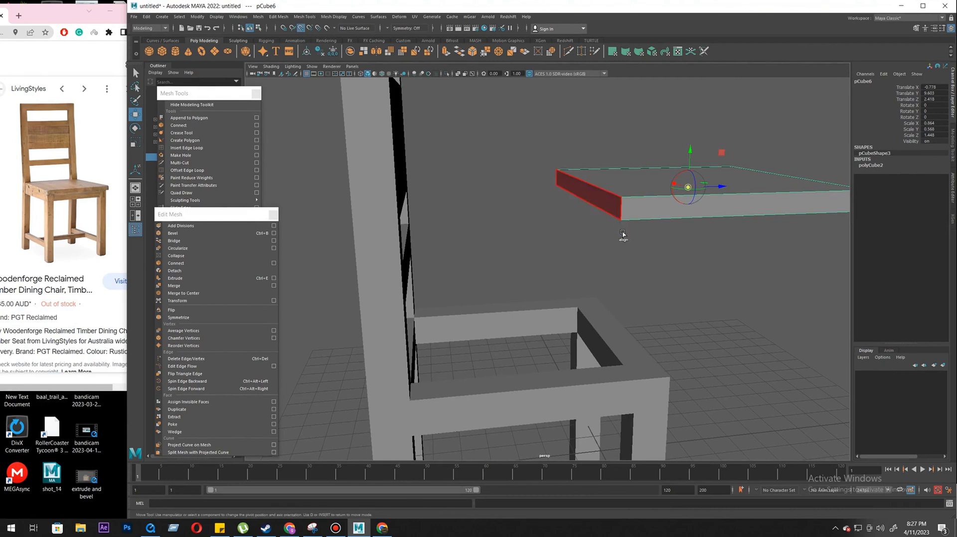
alt+drag(614, 288, 586, 306)
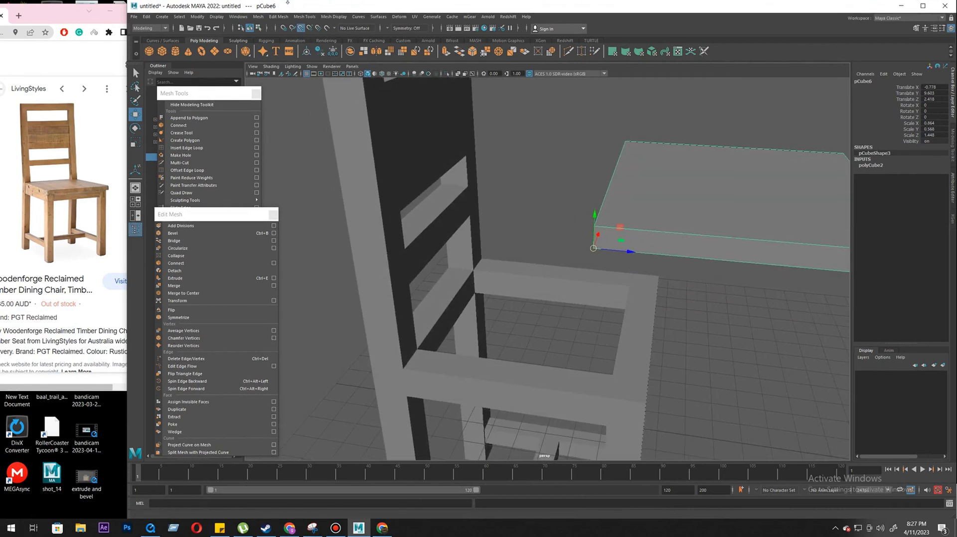
- Snap the seat slab by its corner pivot onto the seat frame's rear corner beside the back post
middle_drag(413, 362, 407, 368)
alt+drag(519, 371, 509, 347)
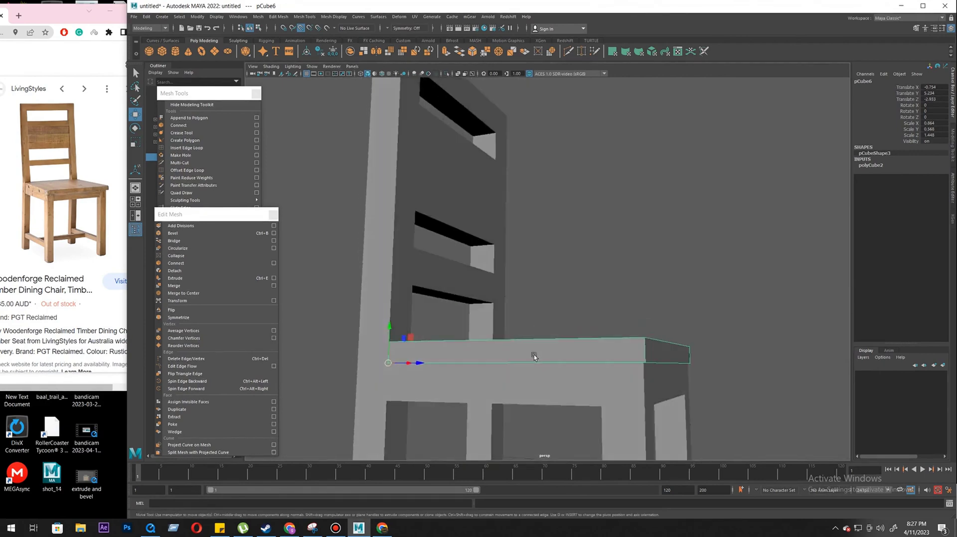
alt+right_drag(509, 346, 650, 338)
alt+middle_drag(650, 339, 600, 229)
- Snap the seat slab's front face flush with the front of the chair frame
right_drag(600, 229, 597, 315)
click(578, 222)
alt+drag(578, 223, 621, 259)
click(633, 251)
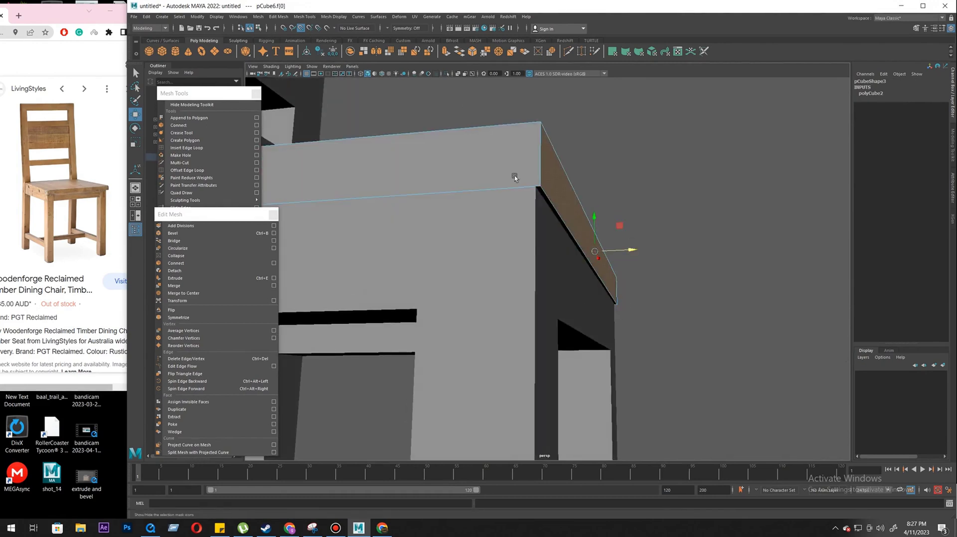
- Snap the seat slab's side face flush with the outer side of the frame, and return to object mode
alt+drag(536, 195, 628, 244)
click(577, 230)
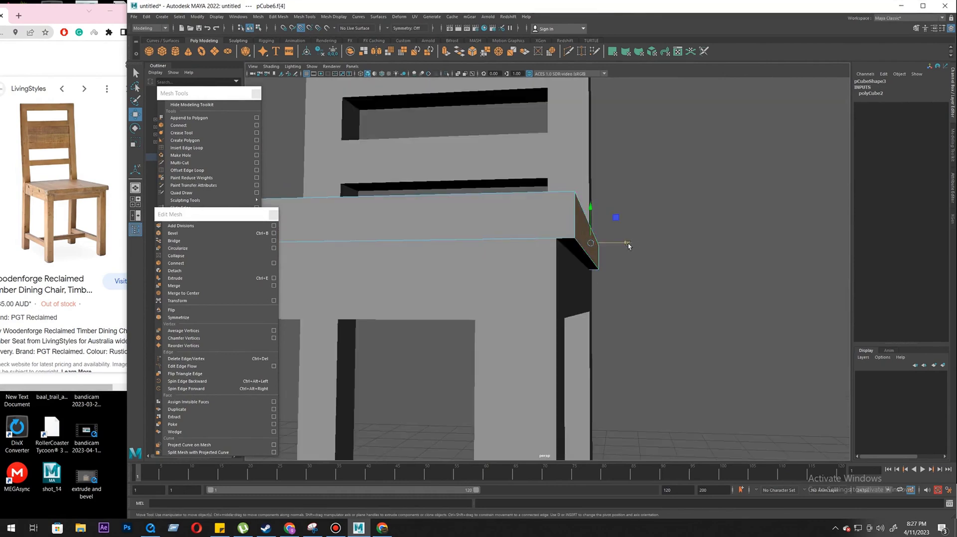
middle_drag(553, 262, 556, 247)
right_drag(540, 234, 593, 210)
click(717, 243)
scroll(470, 264, down, 6)
alt+drag(438, 249, 506, 306)
click(506, 276)
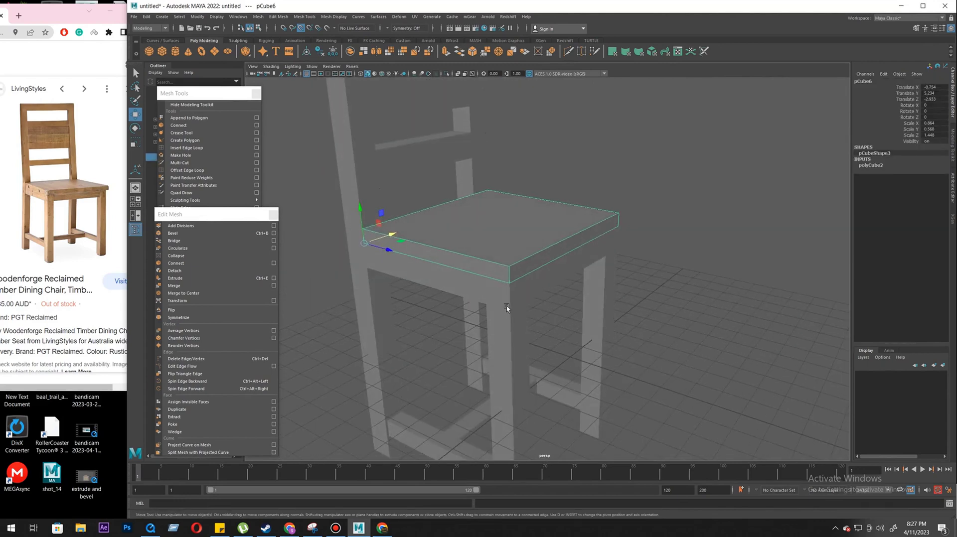
- Select the redundant edge loops across the lower side rail of the chair frame
click(506, 306)
key(f)
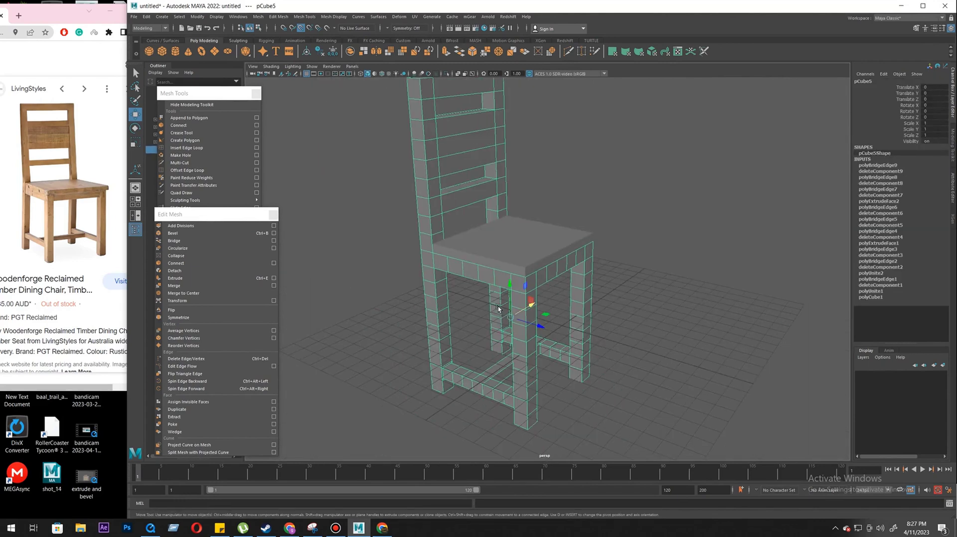
scroll(498, 309, up, 10)
alt+drag(476, 322, 486, 319)
right_drag(463, 294, 456, 257)
double_click(435, 335)
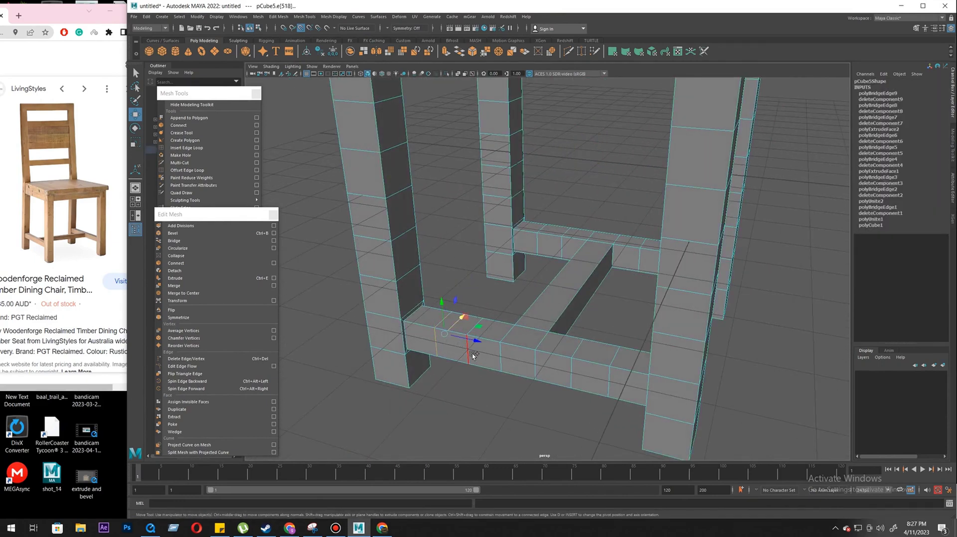
shift+double_click(572, 371)
shift+double_click(611, 379)
- Add the redundant edge loops on the legs and the side rail under the seat to the selection
scroll(565, 385, down, 2)
alt+drag(608, 368, 659, 282)
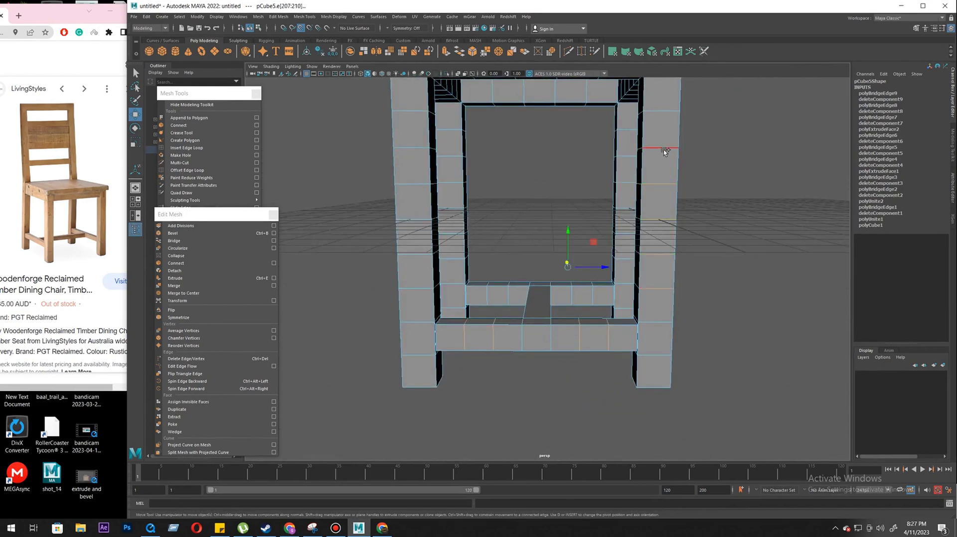
shift+double_click(664, 149)
shift+double_click(662, 111)
alt+drag(662, 115, 643, 160)
alt+middle_drag(643, 160, 630, 256)
shift+double_click(583, 229)
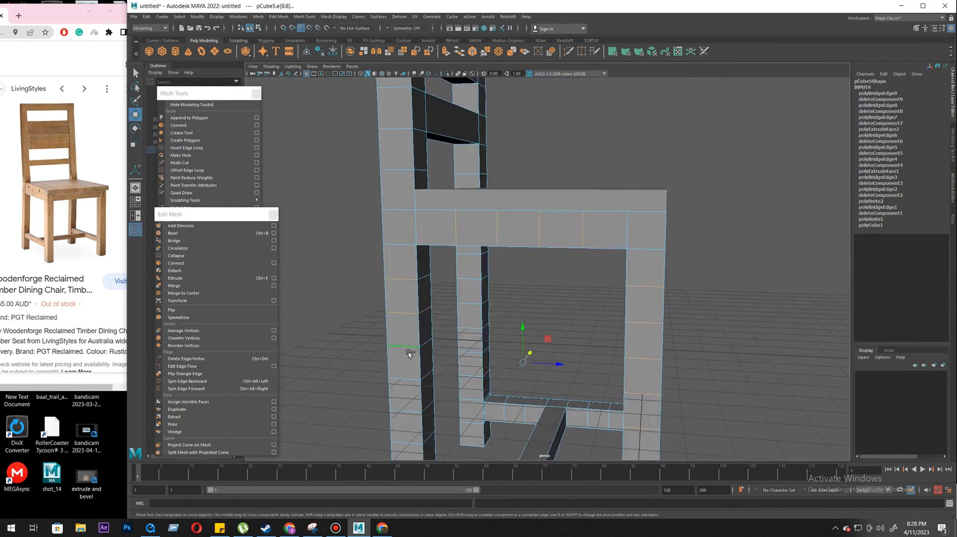
shift+double_click(406, 380)
alt+middle_drag(406, 381, 427, 294)
shift+double_click(427, 326)
- Add the redundant loops on the opposite lower rail and remaining legs, and delete all the selected edges
alt+drag(583, 366, 398, 403)
shift+double_click(478, 329)
shift+double_click(515, 330)
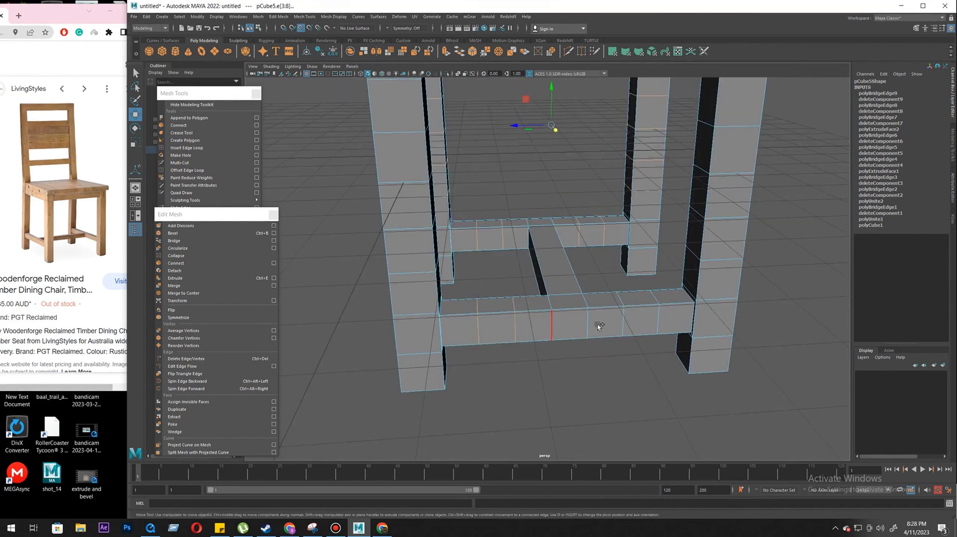
shift+double_click(737, 128)
alt+drag(736, 131, 439, 337)
shift+double_click(690, 195)
key(ctrl+Delete)
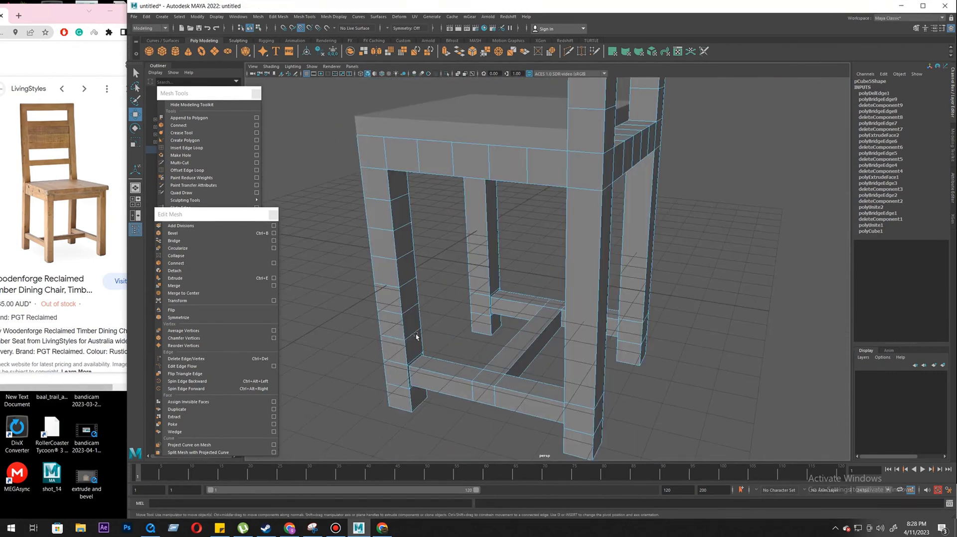
key(ctrl+Delete)
- Select the redundant edge loops across the frame rails directly under the seat and delete them
alt+drag(398, 378, 558, 249)
click(558, 250)
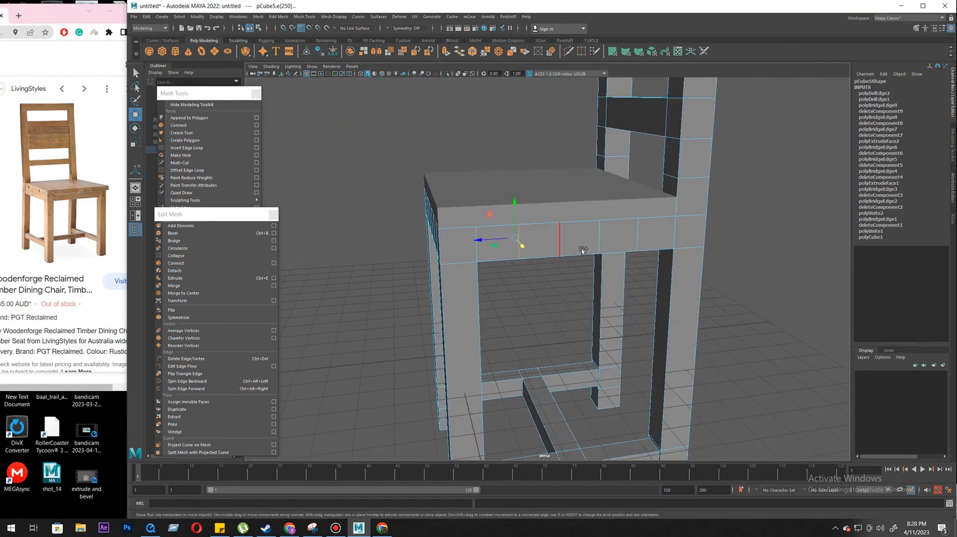
shift+double_click(638, 235)
alt+drag(638, 235, 538, 264)
shift+double_click(576, 244)
shift+double_click(624, 243)
alt+drag(626, 249, 605, 246)
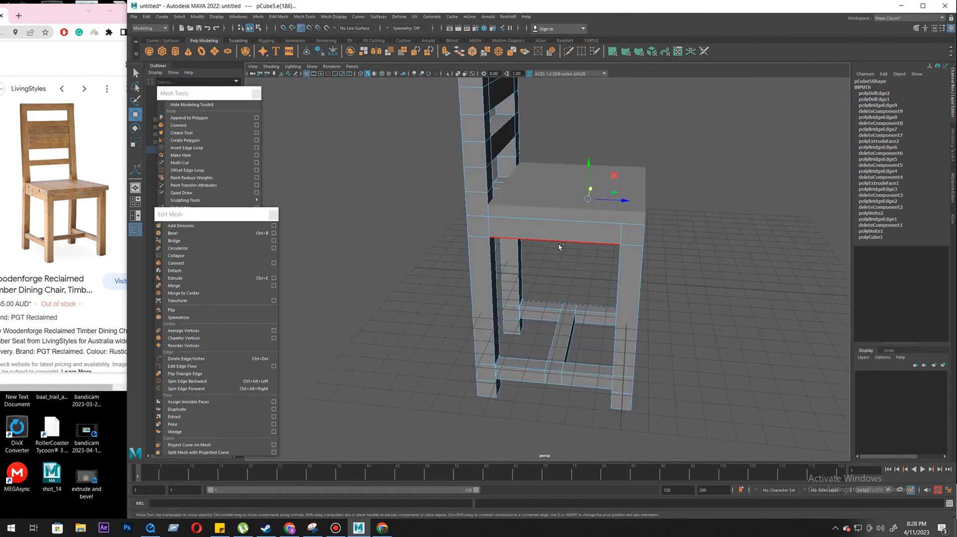
key(ctrl+Delete)
- Delete the leftover edge loops on the chair's back posts
alt+middle_drag(604, 246, 598, 339)
click(492, 288)
alt+drag(481, 283, 623, 344)
key(ctrl+Delete)
- Delete the redundant edge loops across the rear rail under the seat, and return to object mode
click(546, 356)
alt+right_drag(546, 358, 573, 343)
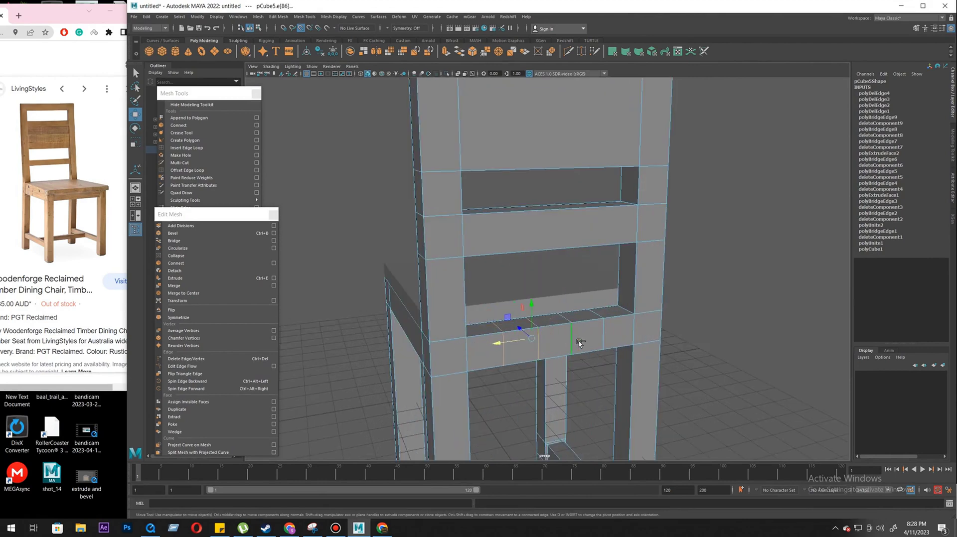
shift+double_click(573, 342)
key(ctrl+Delete)
alt+drag(573, 342, 523, 363)
right_drag(523, 363, 550, 339)
- Delete the construction history of all objects in the scene
alt+drag(498, 344, 443, 329)
click(147, 17)
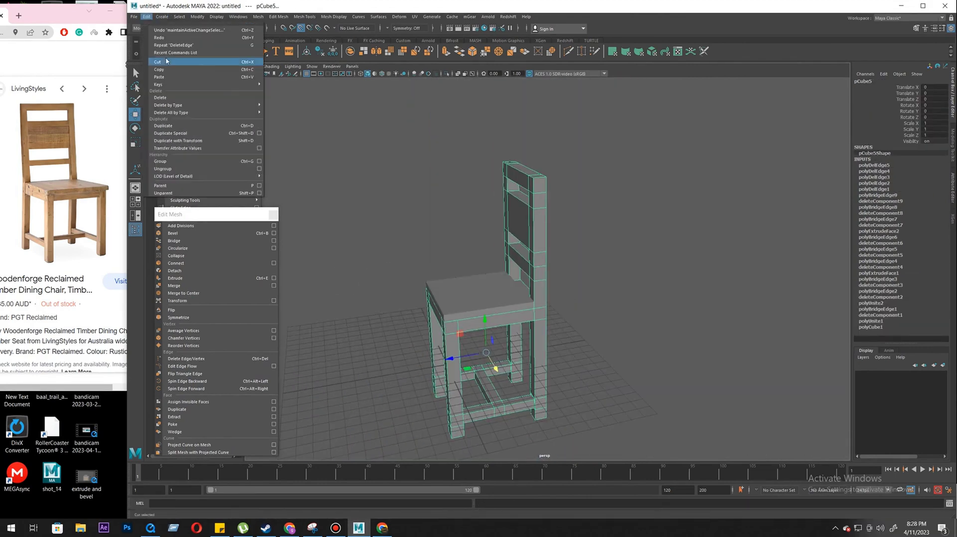
mouse_move(199, 114)
click(278, 115)
- Select every edge of the chair frame and bevel them
alt+drag(478, 302, 847, 160)
click(532, 308)
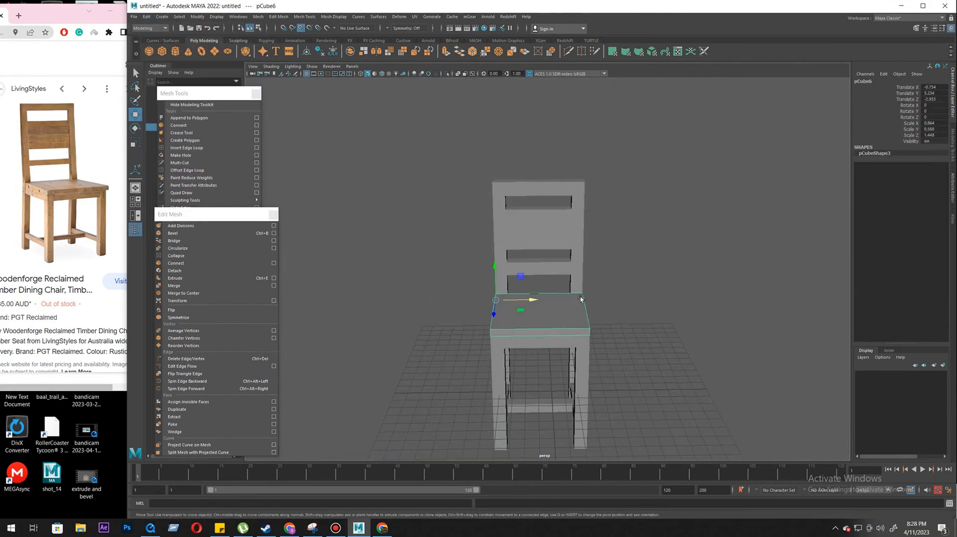
right_drag(553, 230, 552, 209)
scroll(498, 184, down, 3)
drag(429, 151, 763, 475)
alt+drag(698, 369, 523, 319)
scroll(554, 316, up, 6)
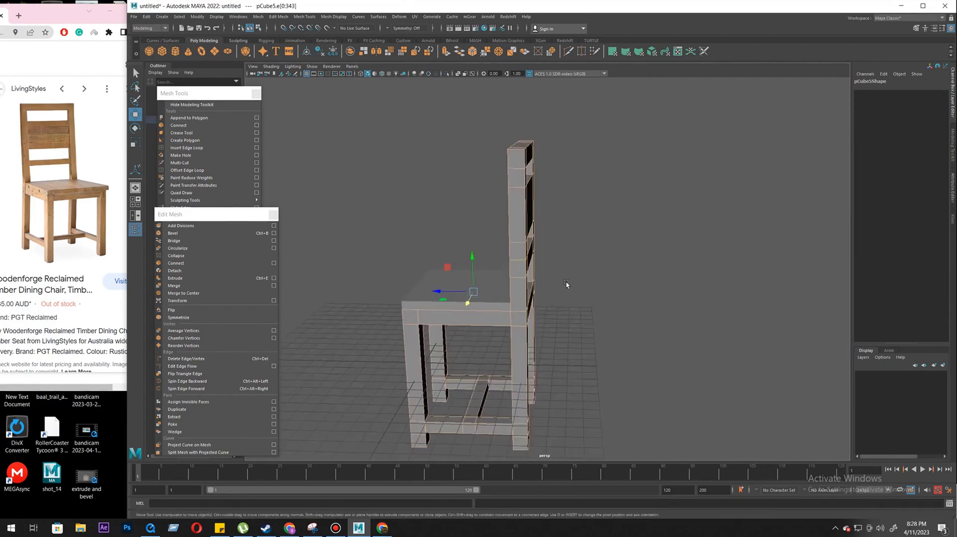
alt+middle_drag(616, 343, 669, 345)
scroll(669, 345, down, 3)
alt+drag(667, 345, 610, 384)
alt+middle_drag(598, 428, 662, 389)
scroll(663, 389, up, 3)
alt+drag(660, 387, 551, 323)
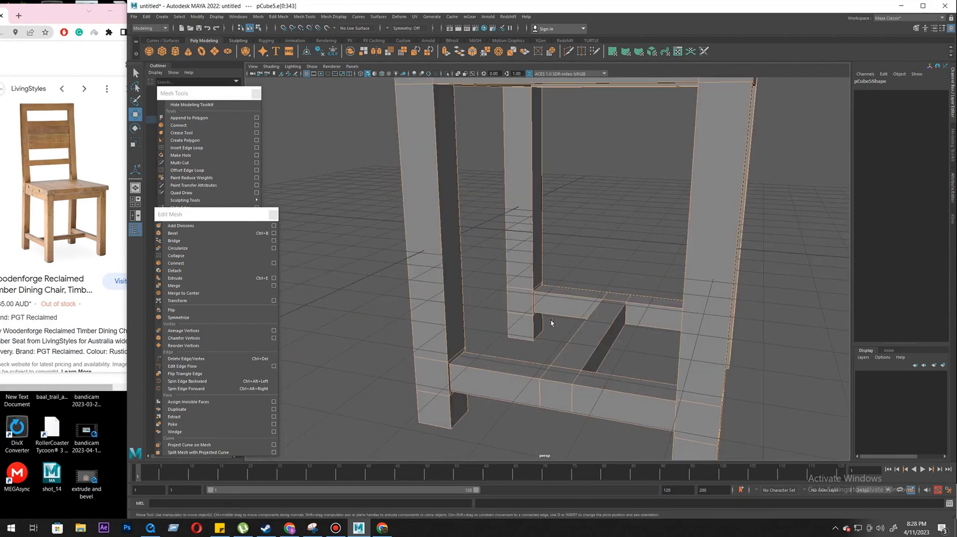
click(203, 236)
- Set the frame bevel to 2 segments with a fraction of 1, and return to object mode
alt+middle_drag(516, 340, 562, 229)
scroll(539, 335, up, 4)
scroll(540, 335, up, 2)
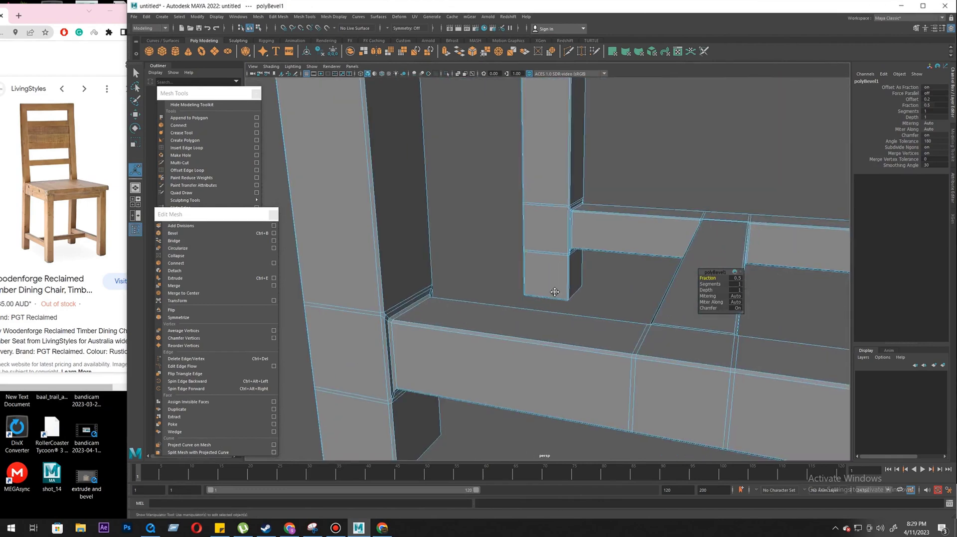
alt+middle_drag(557, 303, 553, 271)
drag(716, 284, 712, 278)
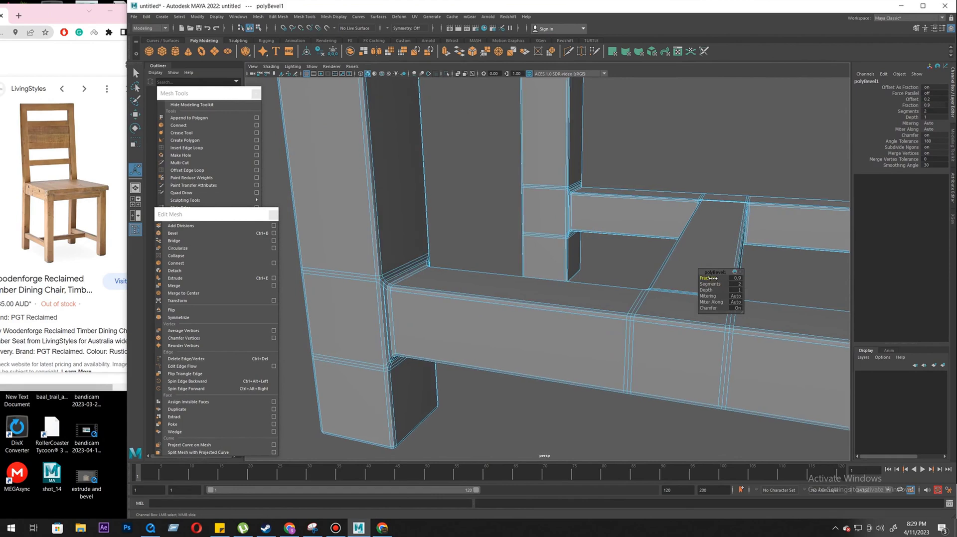
scroll(581, 248, down, 10)
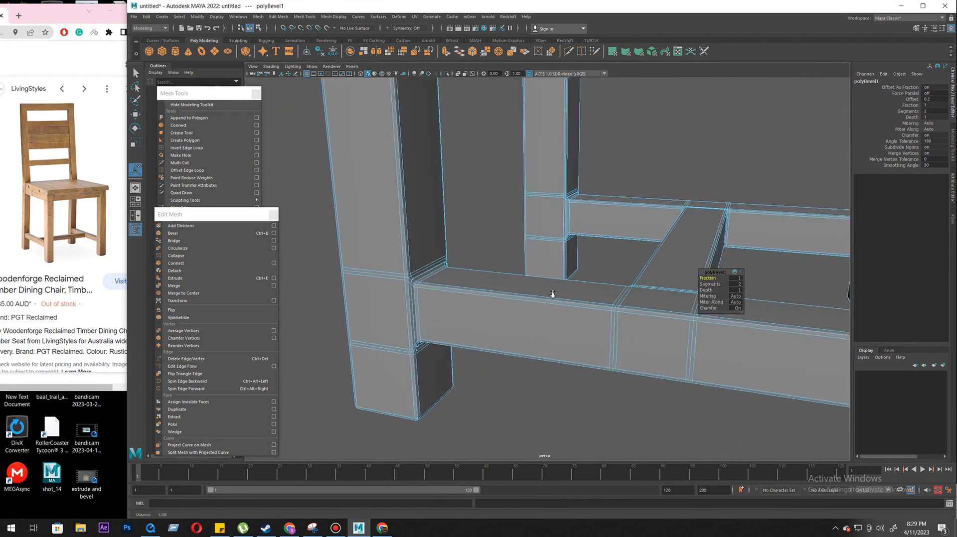
alt+middle_drag(582, 248, 592, 287)
scroll(591, 287, up, 6)
right_drag(500, 274, 689, 152)
click(674, 260)
- Select all edges of the seat slab and bevel them
alt+drag(640, 319, 623, 319)
alt+right_drag(623, 319, 429, 295)
alt+drag(429, 294, 475, 237)
click(474, 239)
right_drag(474, 239, 484, 187)
drag(765, 355, 333, 216)
click(217, 233)
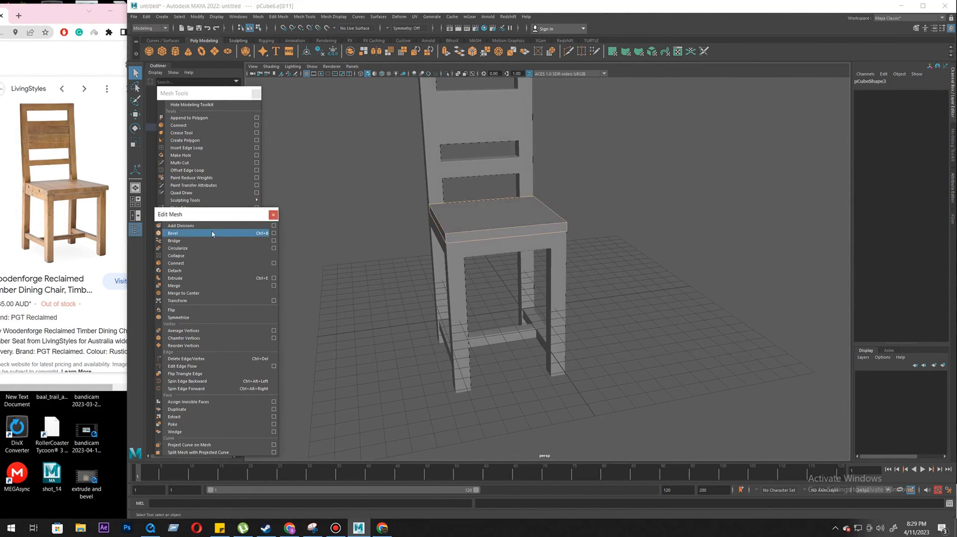
- Set the seat slab's bevel to 2 segments with a fraction of 0.14, and return to object mode
scroll(555, 284, up, 5)
scroll(599, 329, up, 3)
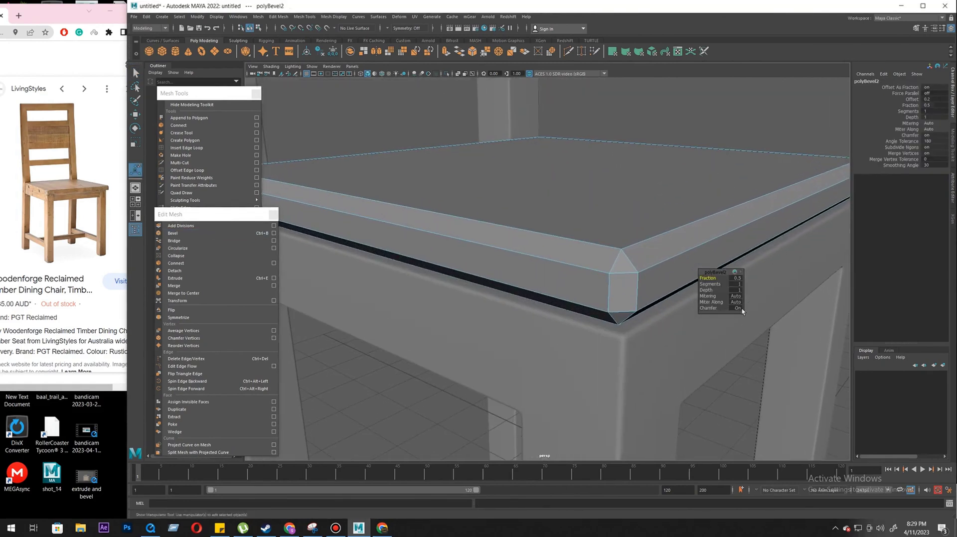
drag(707, 284, 732, 278)
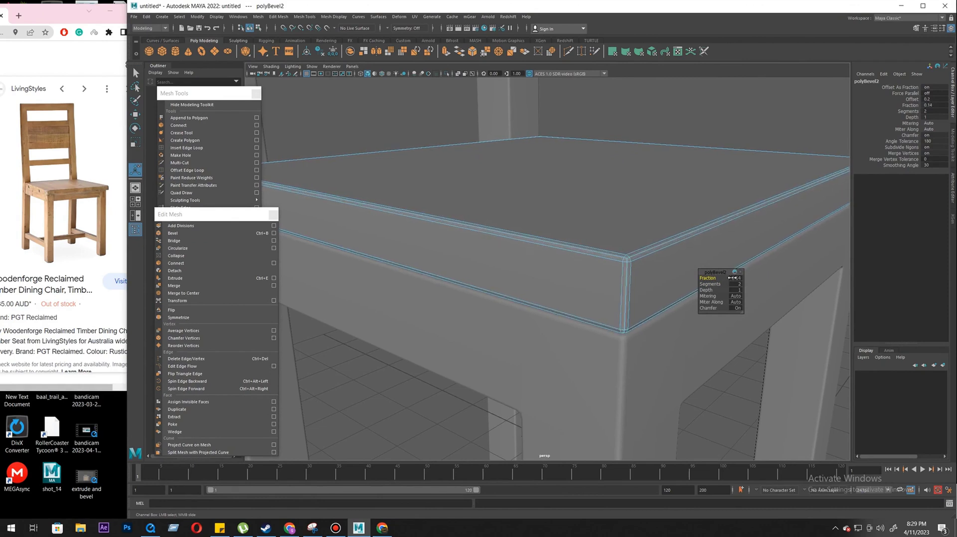
right_drag(639, 280, 781, 186)
click(752, 137)
scroll(583, 258, down, 8)
alt+drag(538, 273, 578, 288)
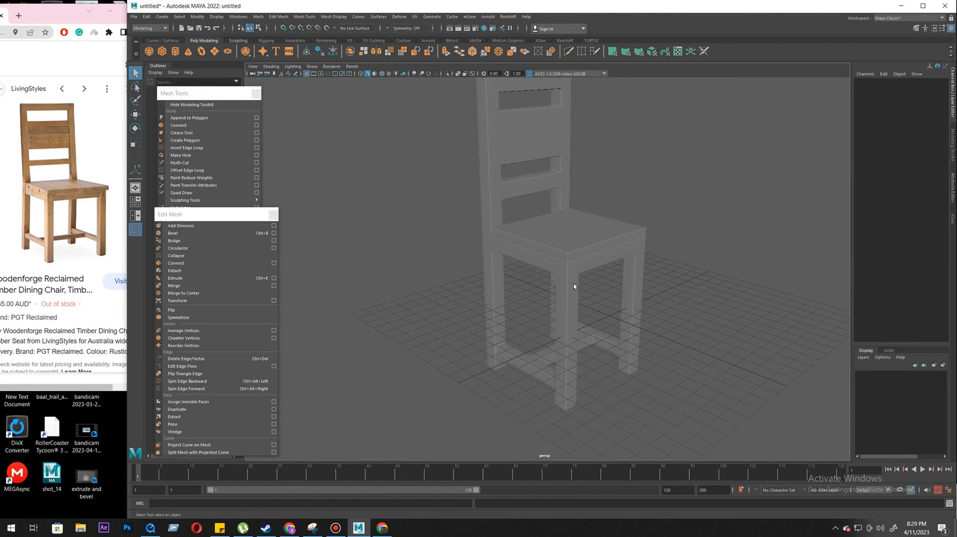